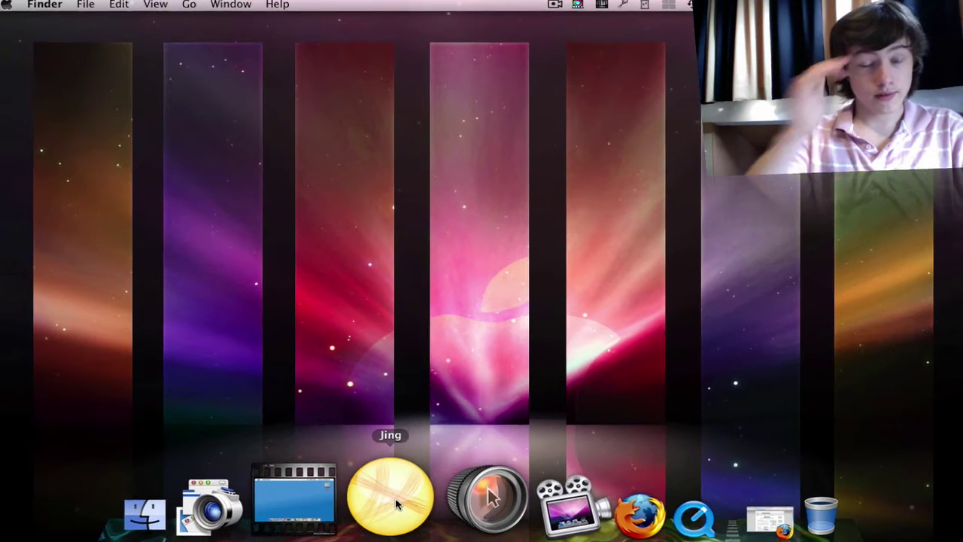
Launch Jing from the Dock, dismiss the 'Jing is already running' notice, and restore the browser
{"action": "left_click", "coordinate": [397, 491]}
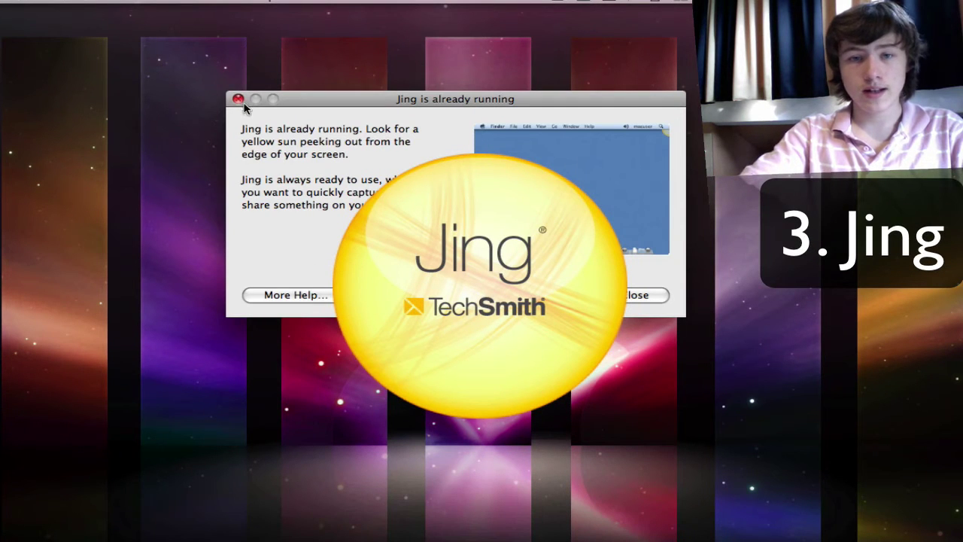
{"action": "left_click", "coordinate": [238, 101]}
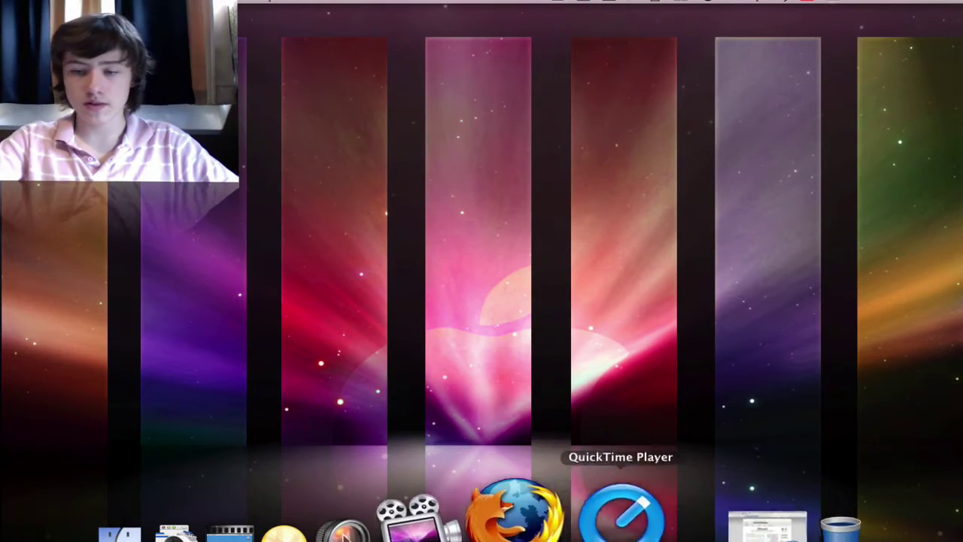
{"action": "left_click", "coordinate": [677, 512]}
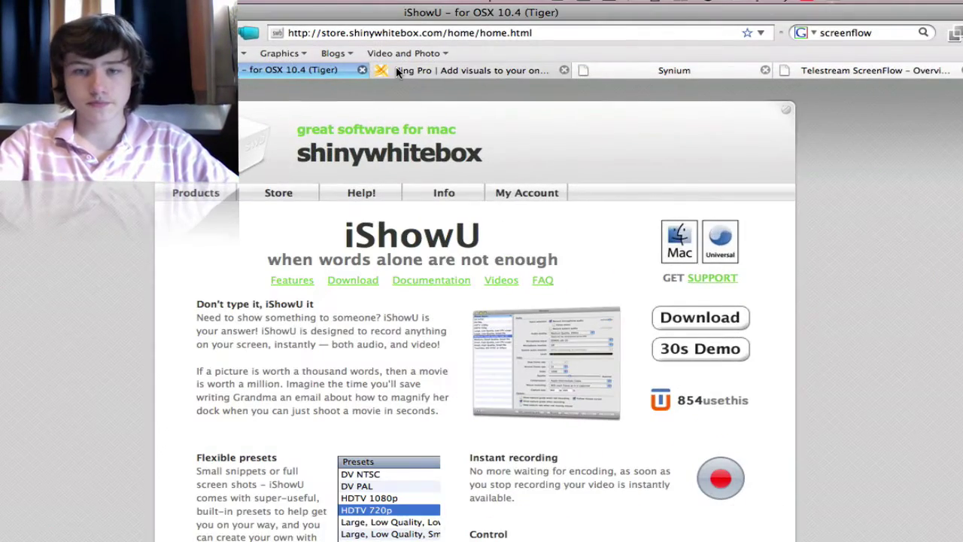
Browse the Jing Pro tab and the jingproject.com home page, then hide Firefox with Cmd+H
{"action": "left_click", "coordinate": [396, 68]}
{"action": "scroll", "coordinate": [121, 208], "scroll_direction": "up", "scroll_amount": 2}
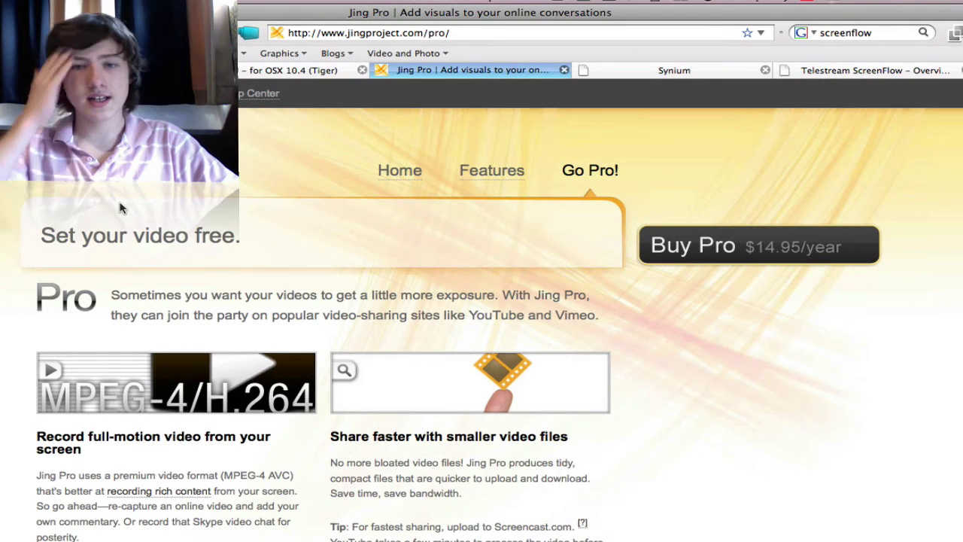
{"action": "left_click", "coordinate": [400, 174]}
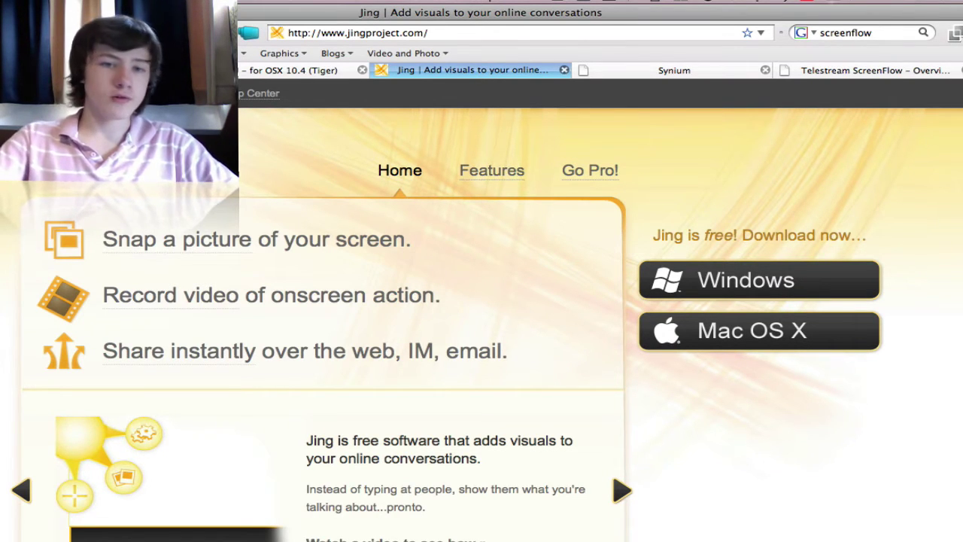
{"action": "key", "text": "super+h"}
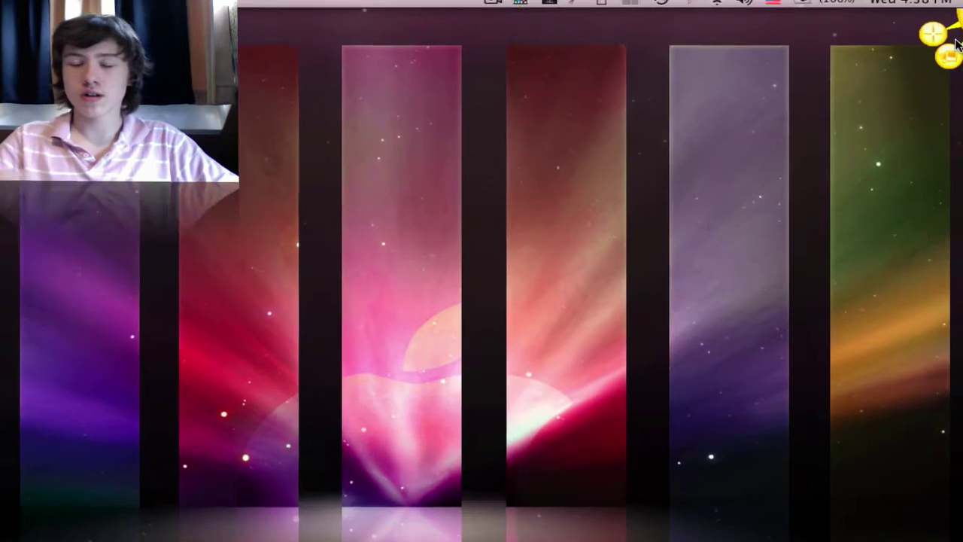
Open Jing's preferences from the sun's More (gear) button to show hotkey, SWF format and startup options
{"action": "mouse_move", "coordinate": [952, 30]}
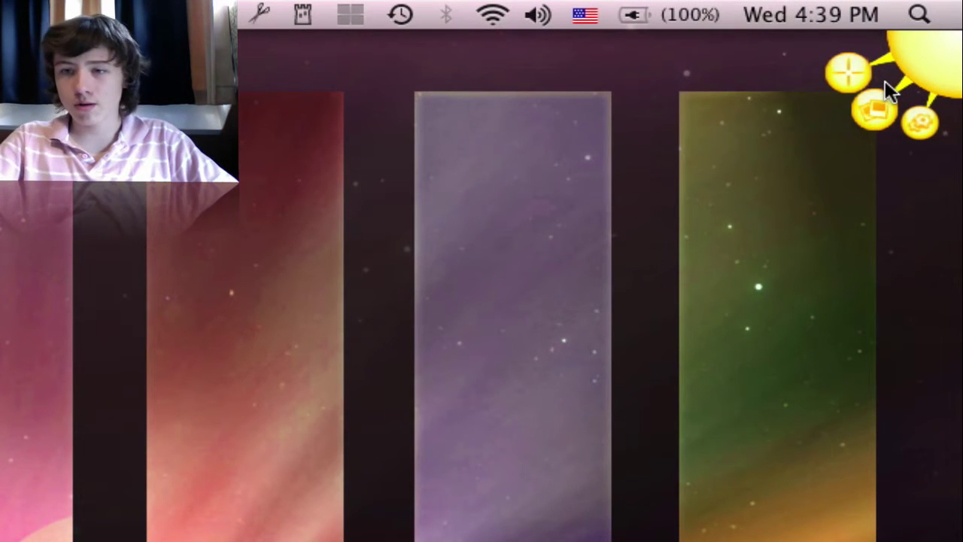
{"action": "mouse_move", "coordinate": [937, 53]}
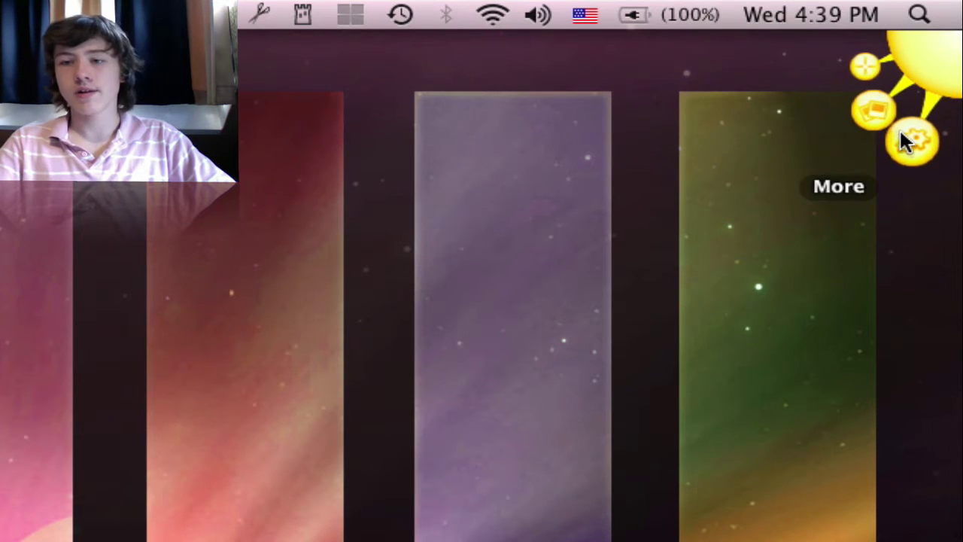
{"action": "left_click", "coordinate": [903, 135]}
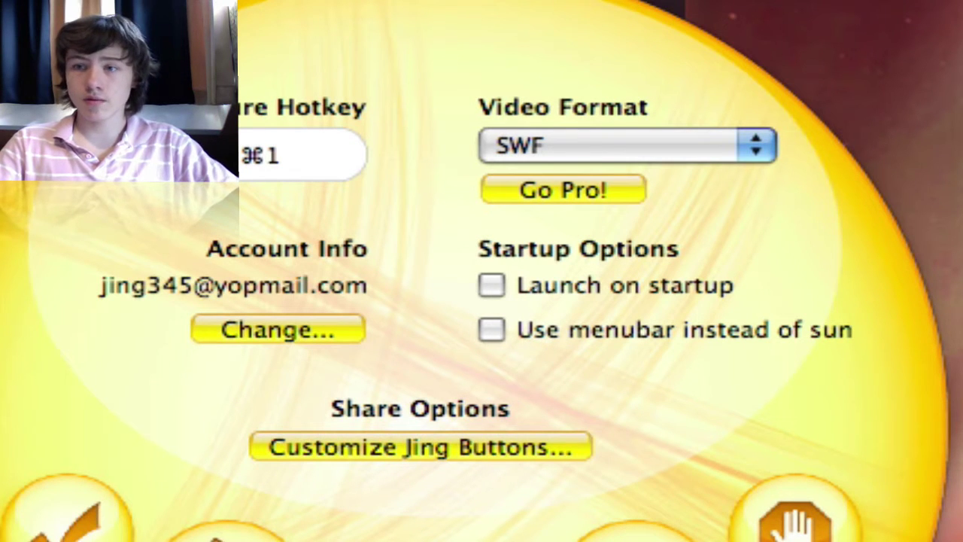
Turn on 'Use menubar instead of sun', check the menubar icon's menu, then turn it off
{"action": "left_click", "coordinate": [493, 330]}
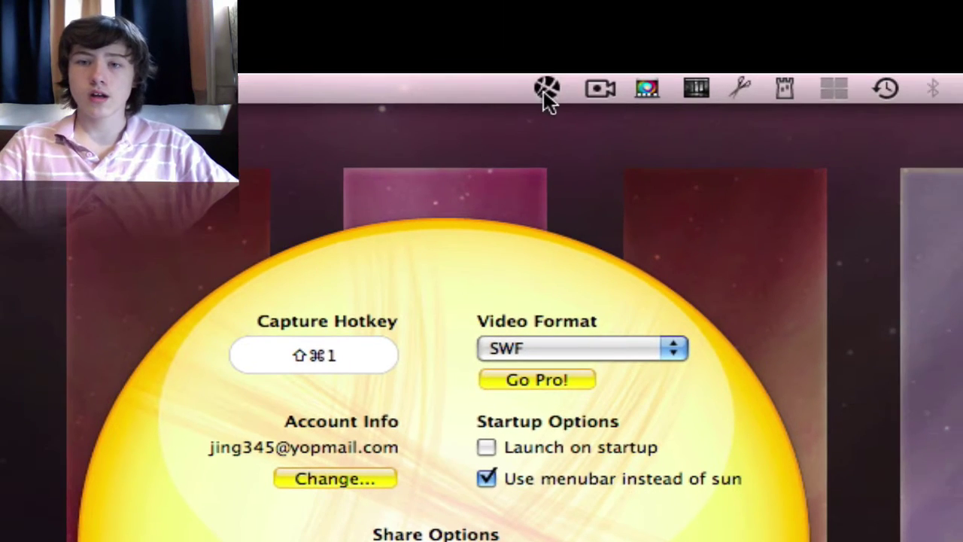
{"action": "left_click", "coordinate": [548, 89]}
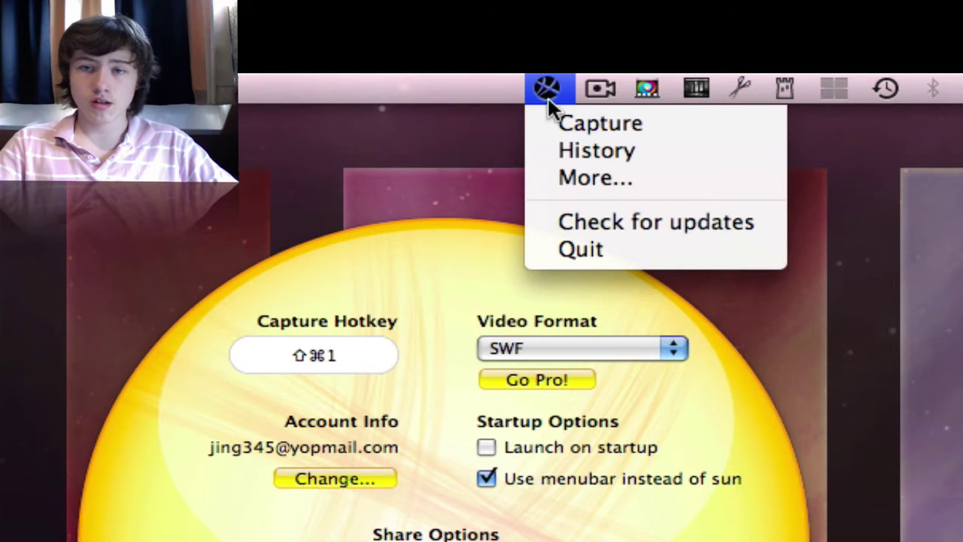
{"action": "left_click", "coordinate": [548, 89]}
{"action": "left_click", "coordinate": [499, 479]}
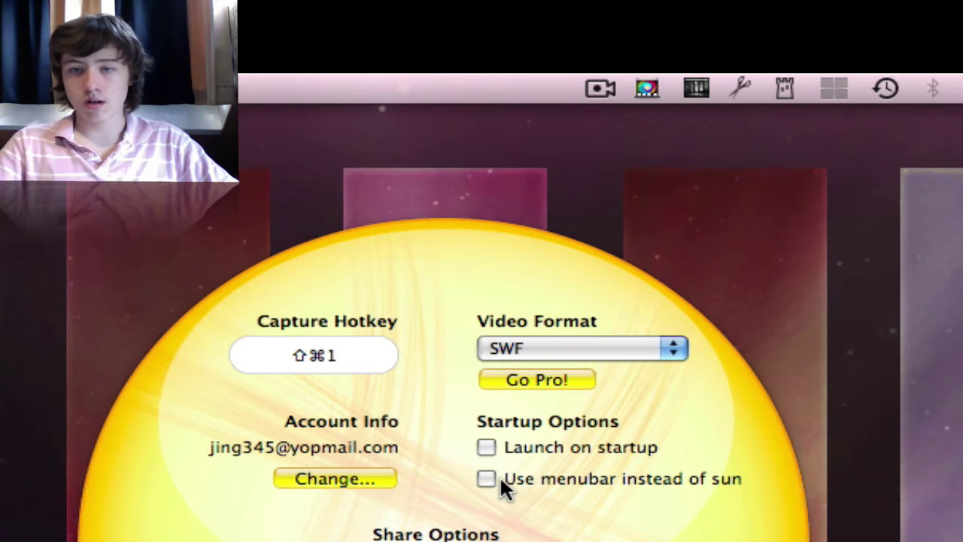
Review the video format list, keep SWF since MPEG-4 is Pro-only, and close the settings
{"action": "left_click", "coordinate": [531, 342]}
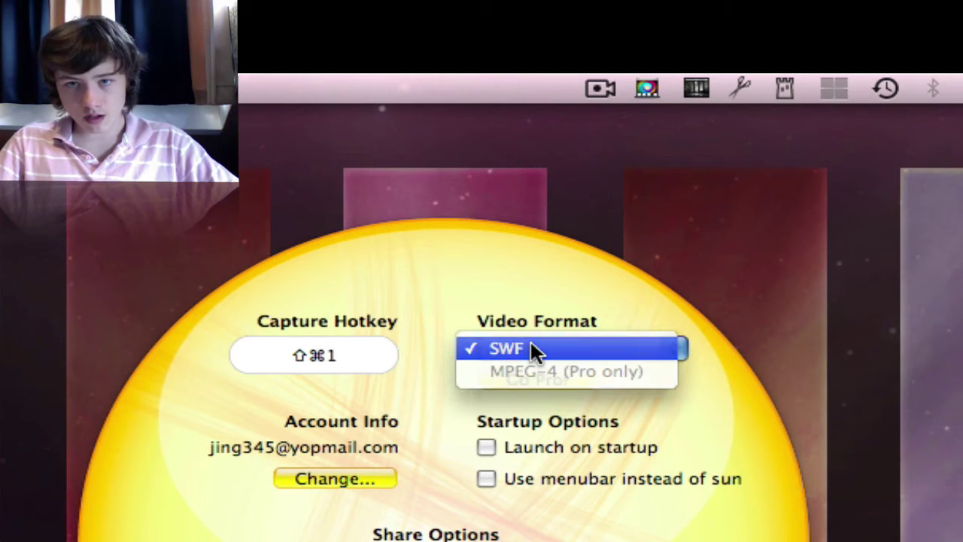
{"action": "left_click", "coordinate": [530, 343]}
{"action": "left_click", "coordinate": [533, 353]}
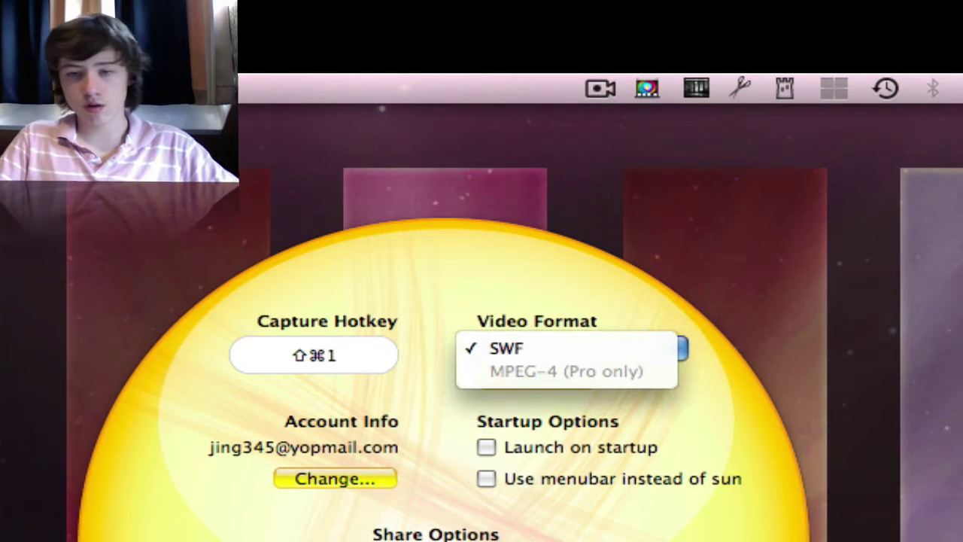
{"action": "key", "text": "Escape"}
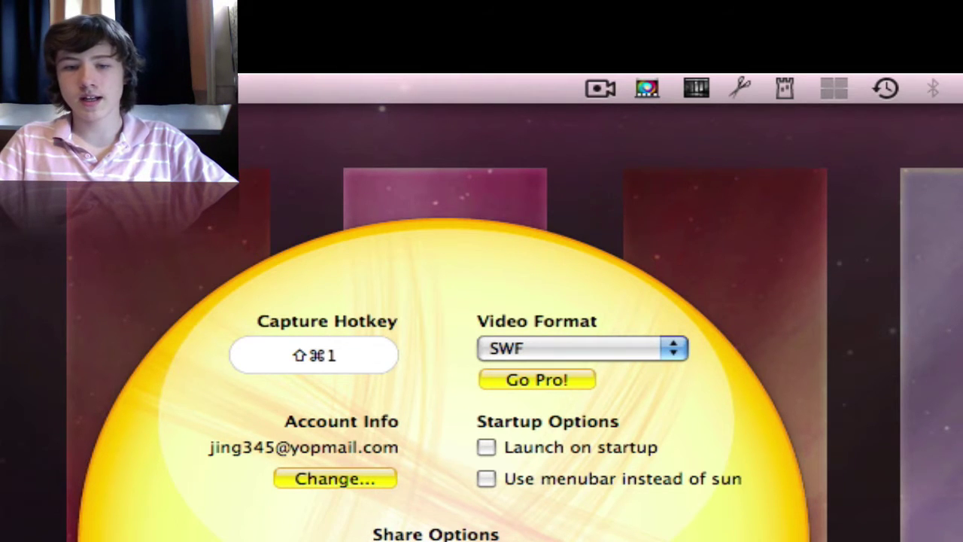
{"action": "key", "text": "Escape"}
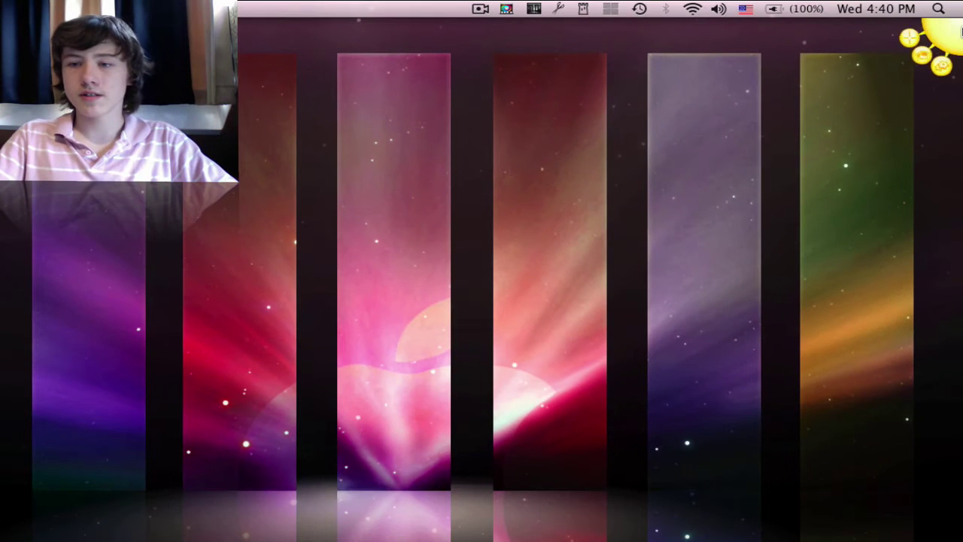
Record video of a 1162 x 548 desktop region, toggling the microphone mute off and on, then stop
{"action": "left_click", "coordinate": [912, 39]}
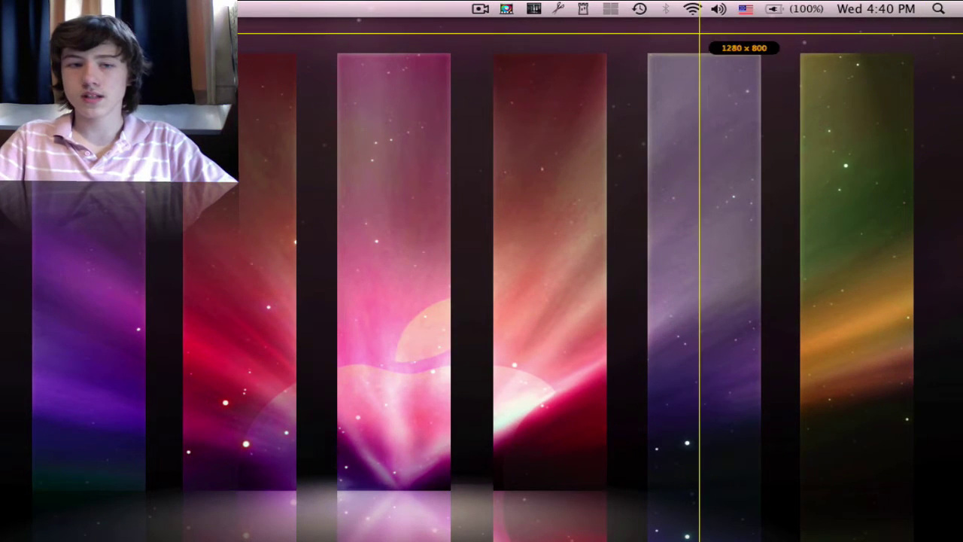
{"action": "left_click_drag", "start_coordinate": [16, 33], "coordinate": [891, 472]}
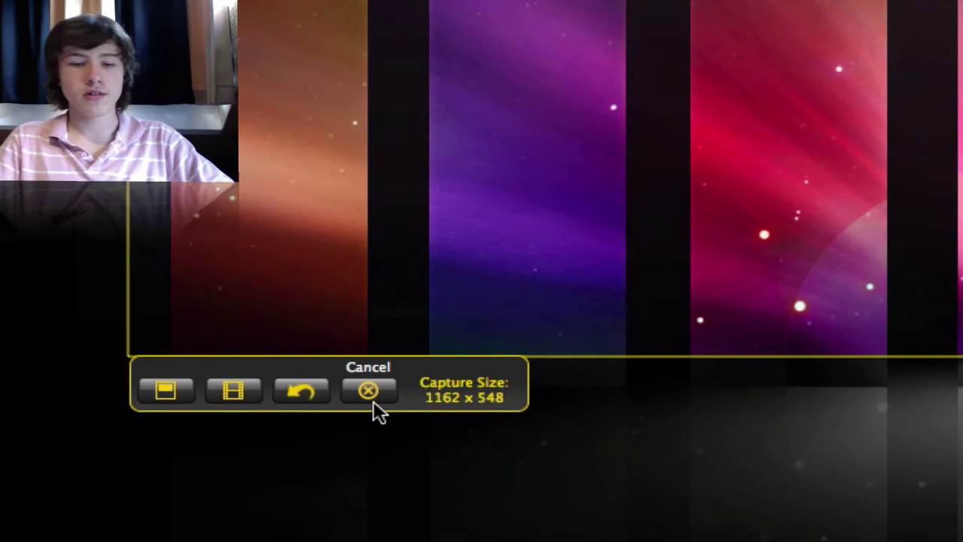
{"action": "left_click", "coordinate": [241, 393]}
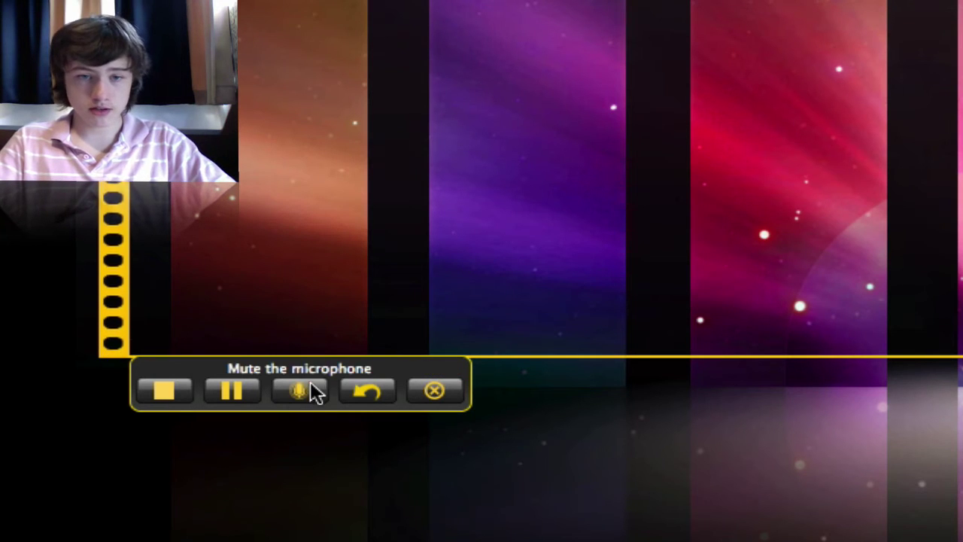
{"action": "left_click", "coordinate": [305, 392]}
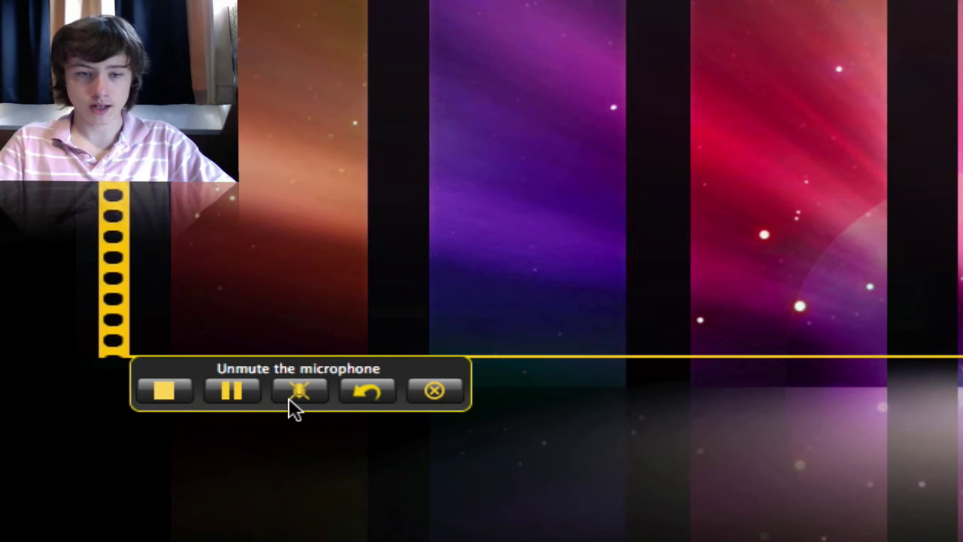
{"action": "left_click", "coordinate": [303, 393]}
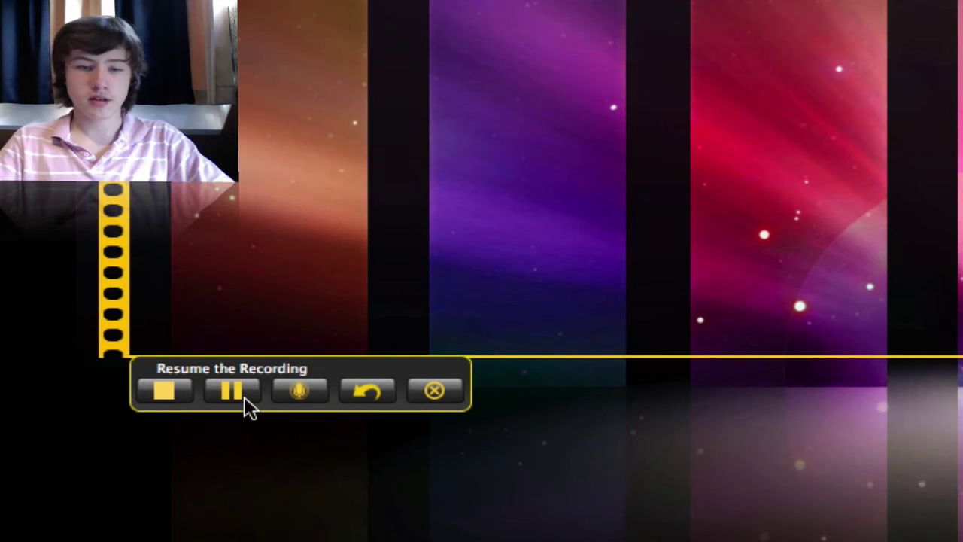
{"action": "left_click", "coordinate": [169, 393]}
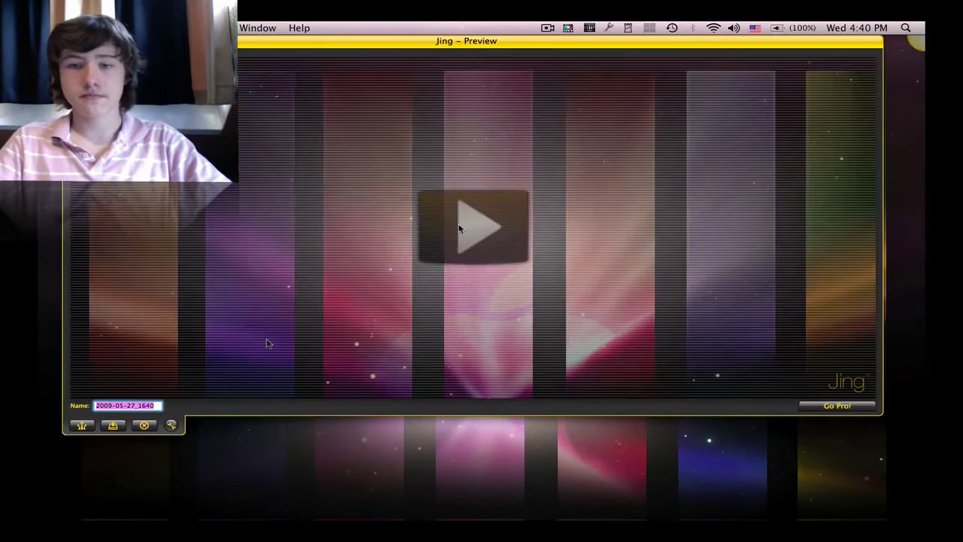
Play and pause the 2009-05-27_1640 recording in the preview, nudging the preview window down
{"action": "left_click", "coordinate": [561, 301]}
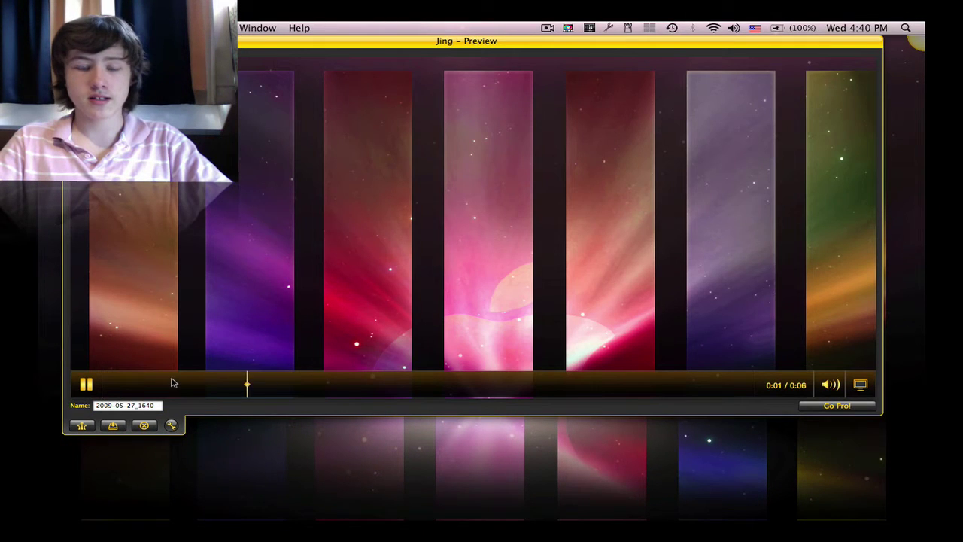
{"action": "left_click", "coordinate": [86, 386]}
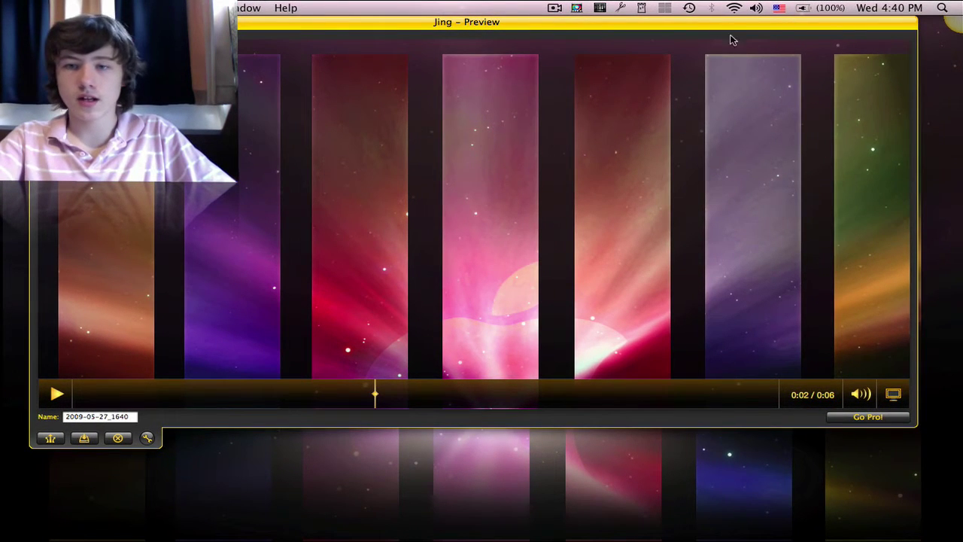
{"action": "left_click_drag", "start_coordinate": [690, 21], "coordinate": [700, 56]}
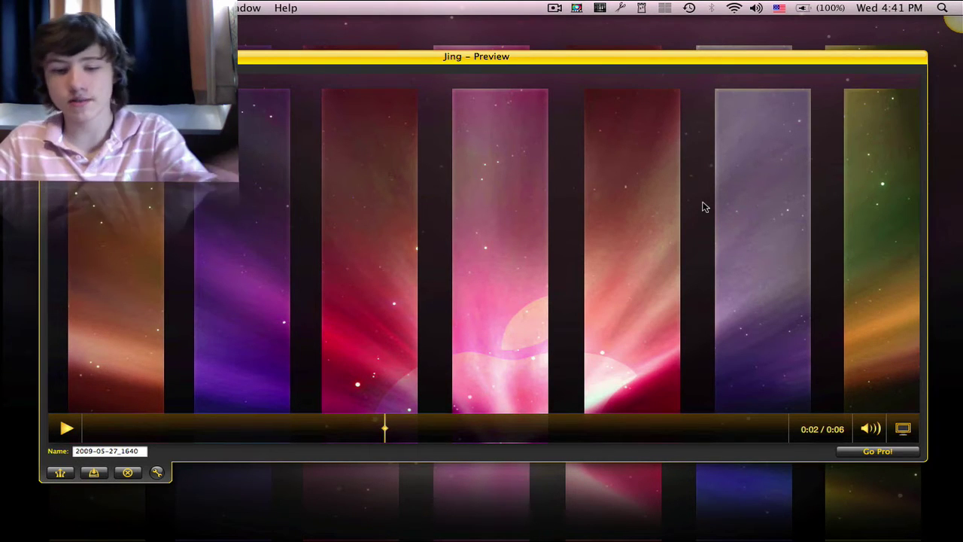
Discard the recording and confirm quitting Jing
{"action": "left_click", "coordinate": [127, 473]}
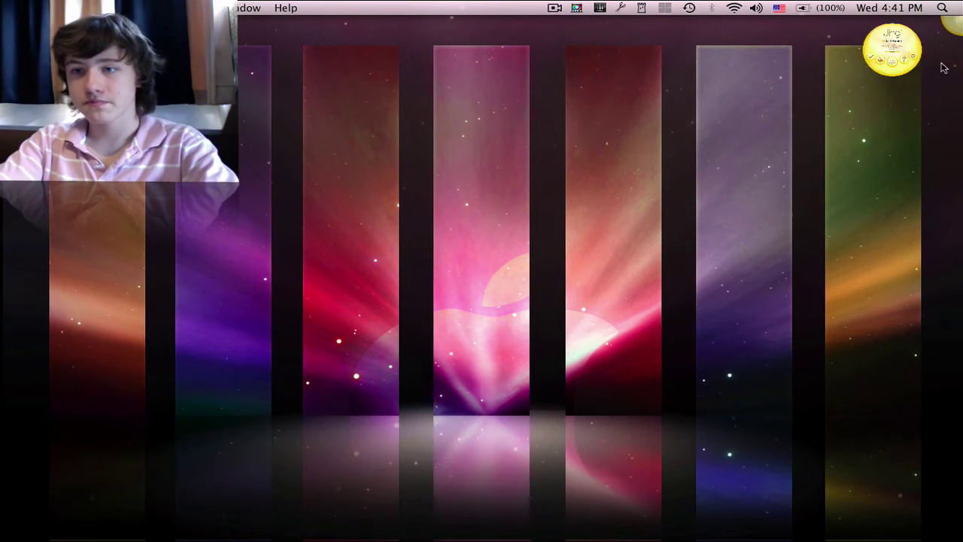
{"action": "left_click", "coordinate": [603, 271]}
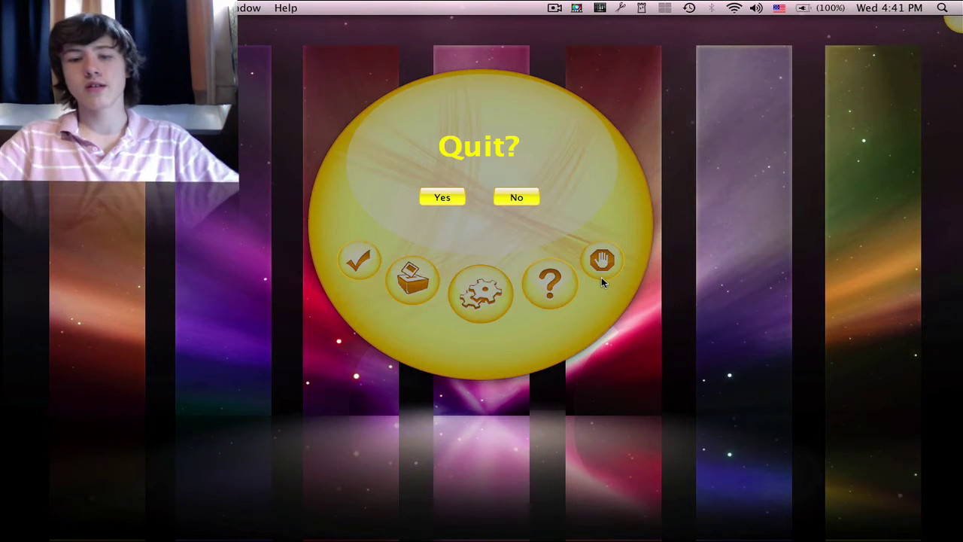
{"action": "left_click", "coordinate": [459, 197]}
{"action": "mouse_move", "coordinate": [467, 536]}
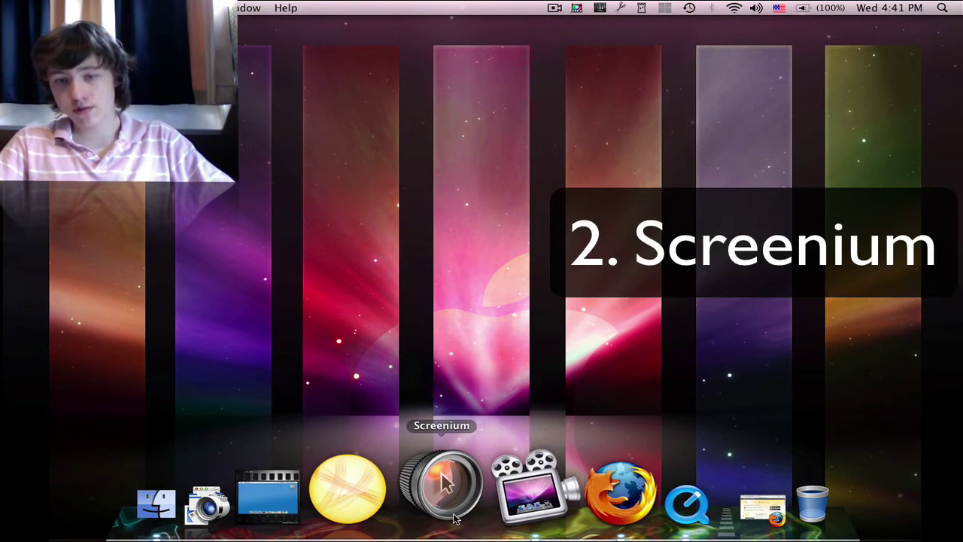
Launch Screenium, move the update alert aside, and dismiss the 'version 1.1 is current' notice
{"action": "left_click", "coordinate": [455, 518]}
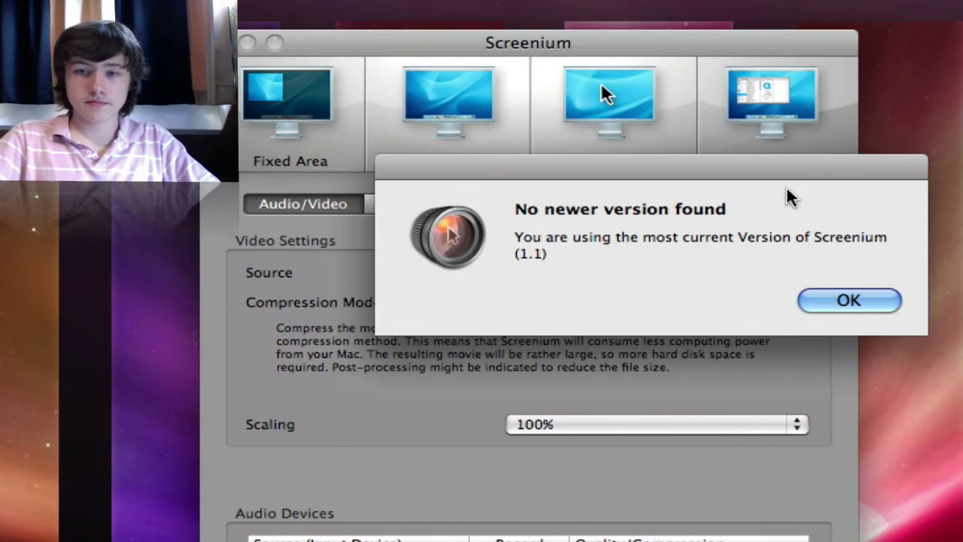
{"action": "left_click_drag", "start_coordinate": [560, 147], "coordinate": [555, 152]}
{"action": "left_click_drag", "start_coordinate": [780, 209], "coordinate": [709, 335]}
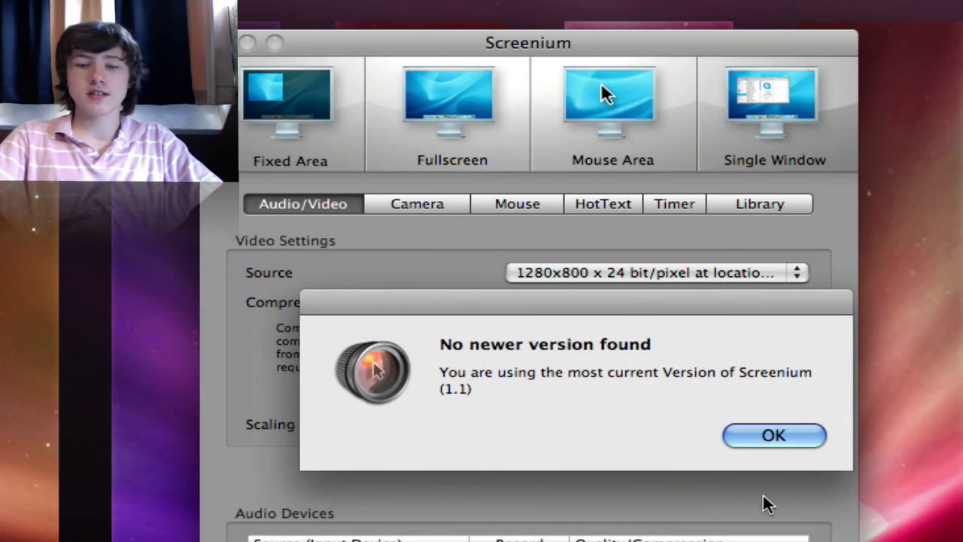
{"action": "left_click", "coordinate": [789, 441]}
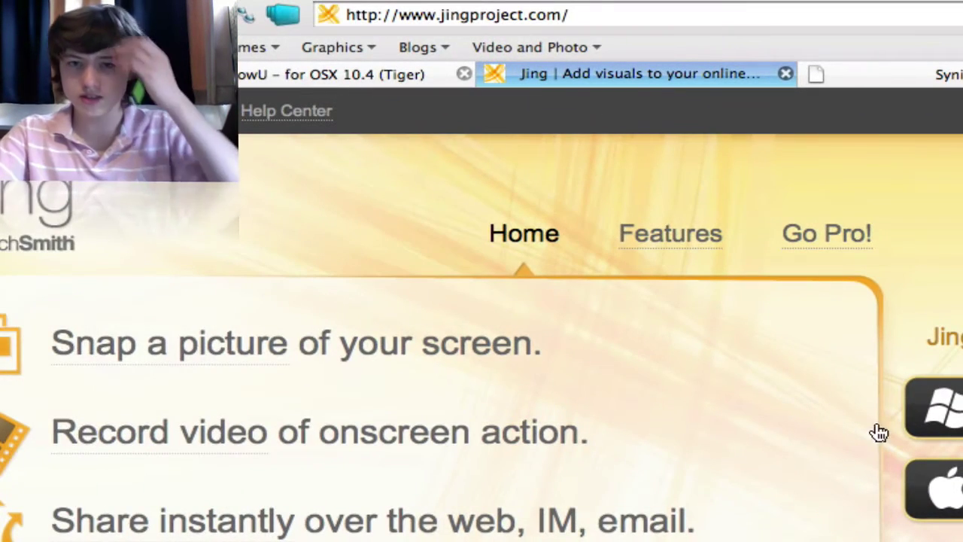
Scroll through the Synium Screenium product page, then minimize Firefox with Cmd+M
{"action": "left_click", "coordinate": [947, 85]}
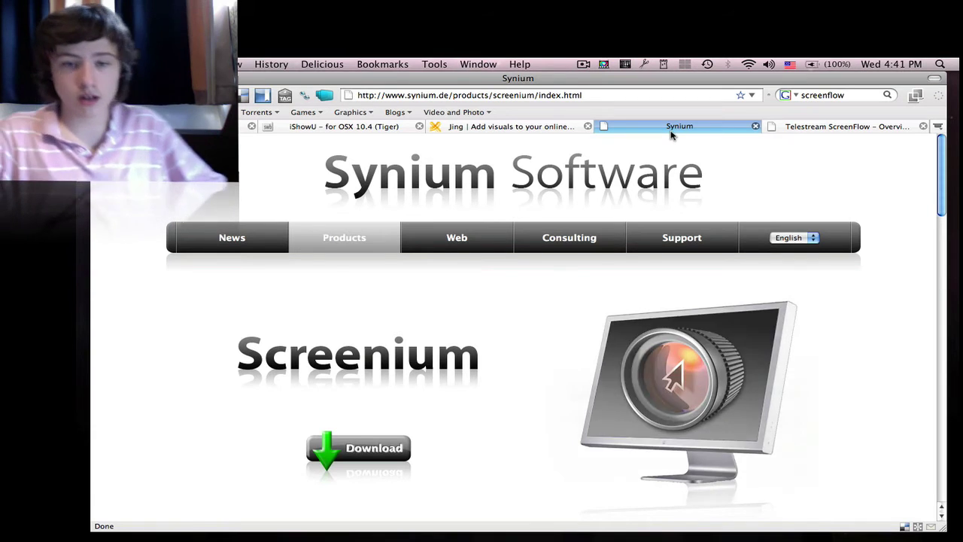
{"action": "scroll", "coordinate": [592, 288], "scroll_direction": "down", "scroll_amount": 4}
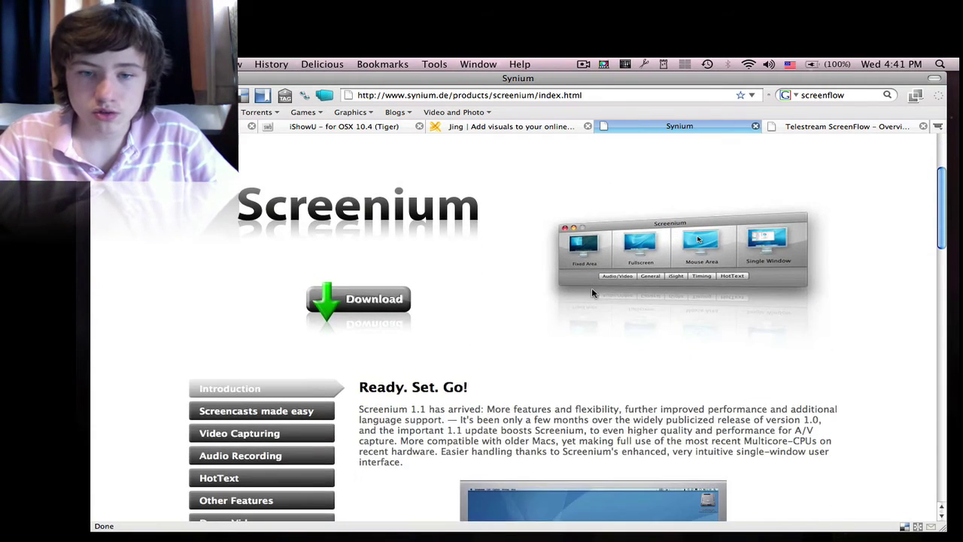
{"action": "scroll", "coordinate": [592, 287], "scroll_direction": "up", "scroll_amount": 2}
{"action": "scroll", "coordinate": [592, 288], "scroll_direction": "down", "scroll_amount": 5}
{"action": "scroll", "coordinate": [591, 288], "scroll_direction": "up", "scroll_amount": 4}
{"action": "scroll", "coordinate": [591, 294], "scroll_direction": "down", "scroll_amount": 2}
{"action": "scroll", "coordinate": [592, 293], "scroll_direction": "up", "scroll_amount": 5}
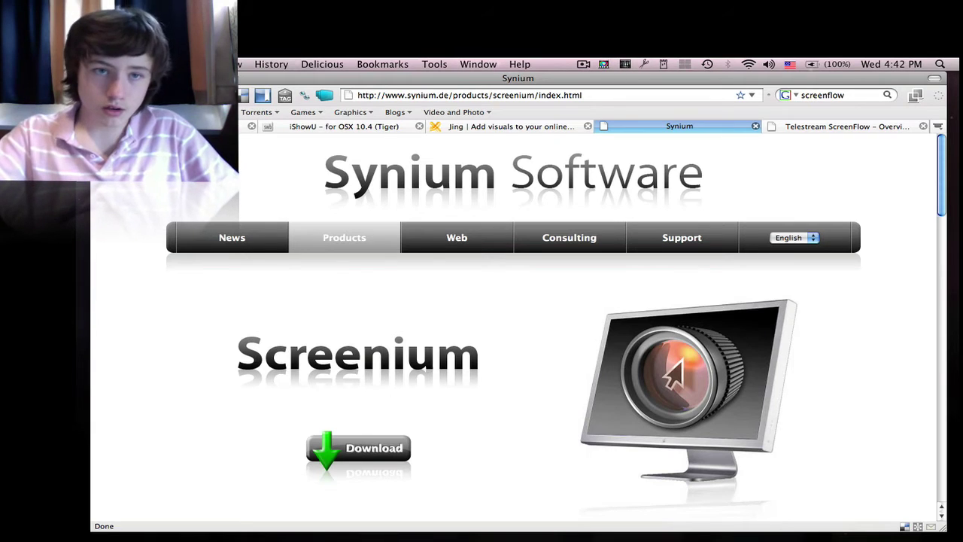
{"action": "key", "text": "super+m"}
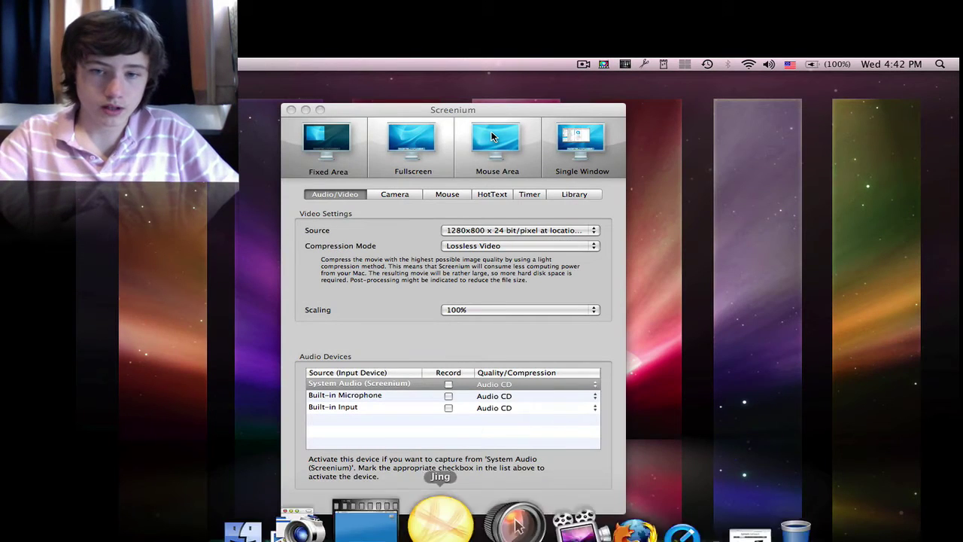
Drag the Screenium window toward the centre and cancel the Fixed Area selection with Esc
{"action": "left_click_drag", "start_coordinate": [450, 110], "coordinate": [477, 139]}
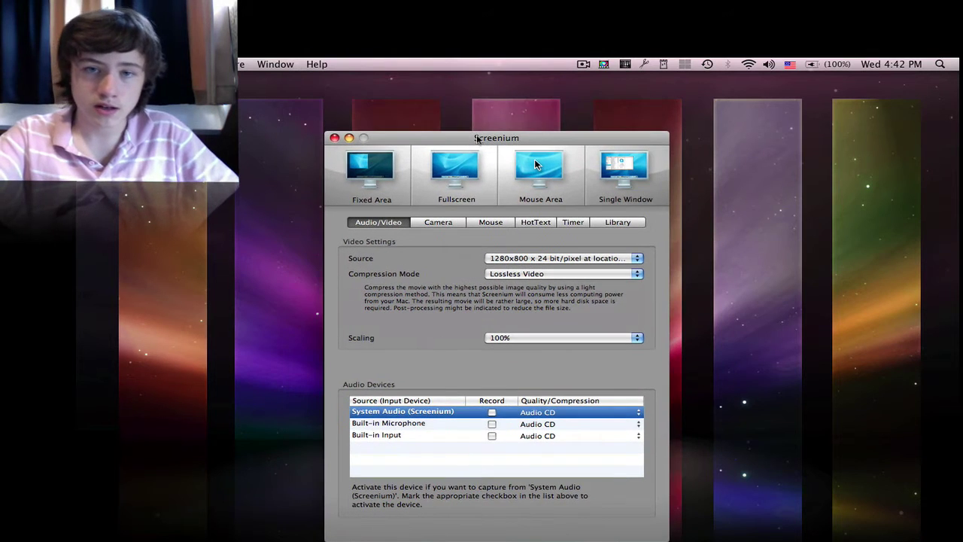
{"action": "left_click", "coordinate": [367, 183]}
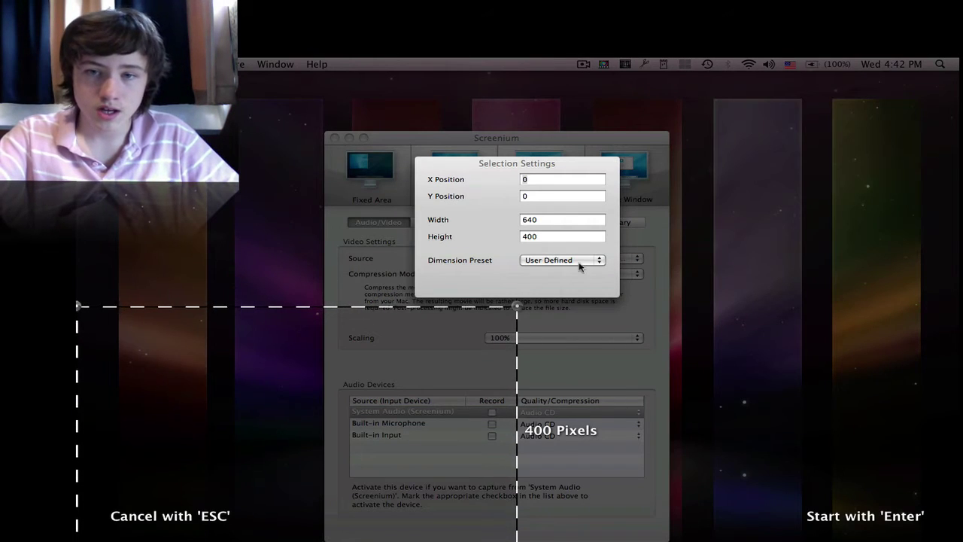
{"action": "key", "text": "Escape"}
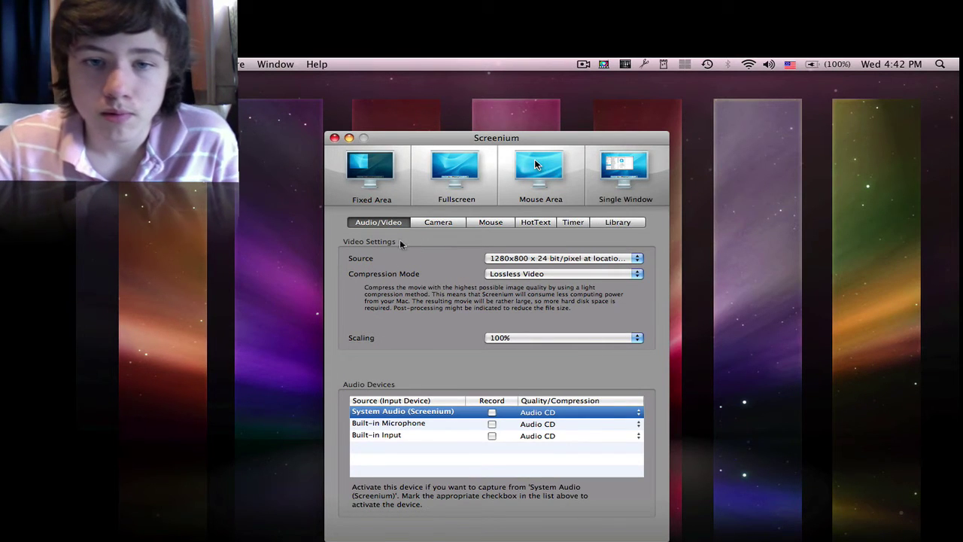
Check the capture source list, view the Camera, Mouse, HotText and Timer tabs, then open Library
{"action": "left_click", "coordinate": [512, 258]}
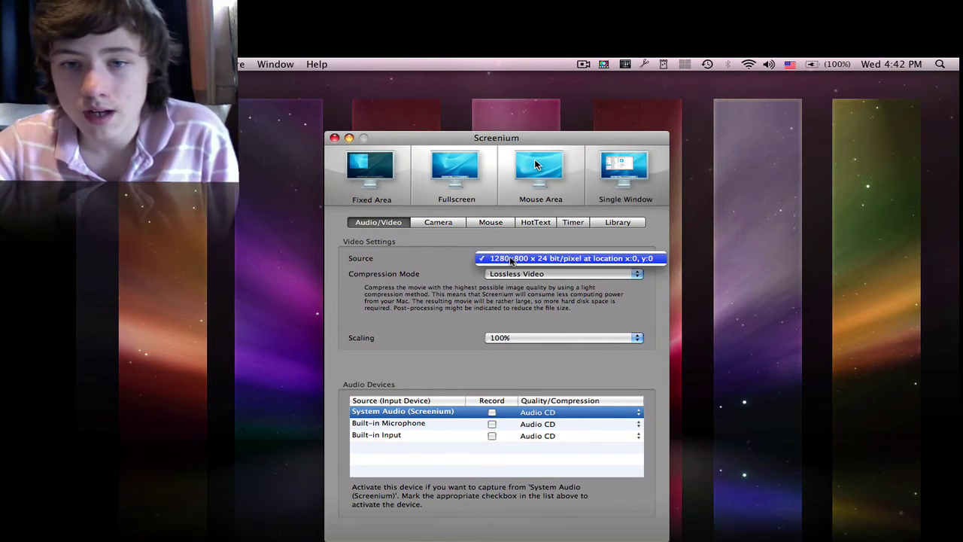
{"action": "left_click", "coordinate": [512, 259]}
{"action": "left_click", "coordinate": [434, 223]}
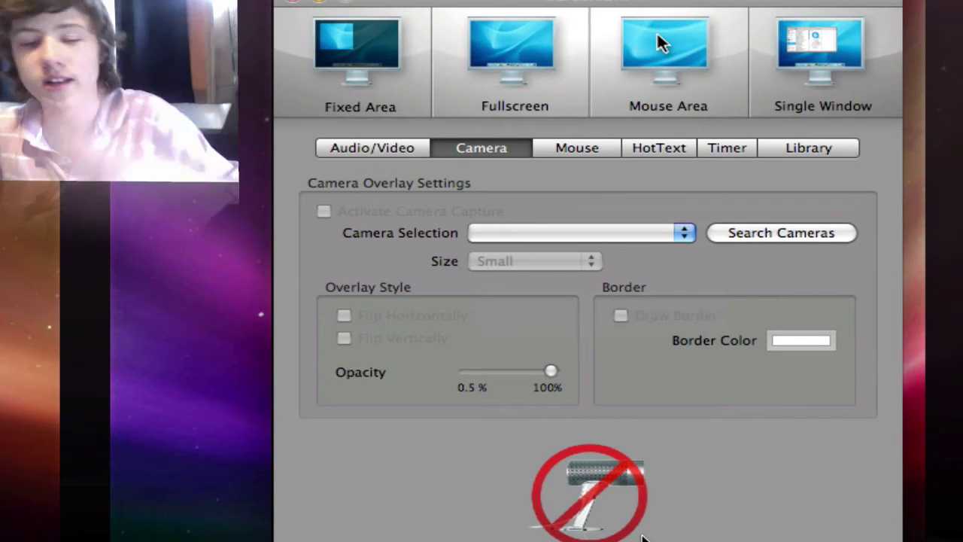
{"action": "left_click", "coordinate": [565, 146]}
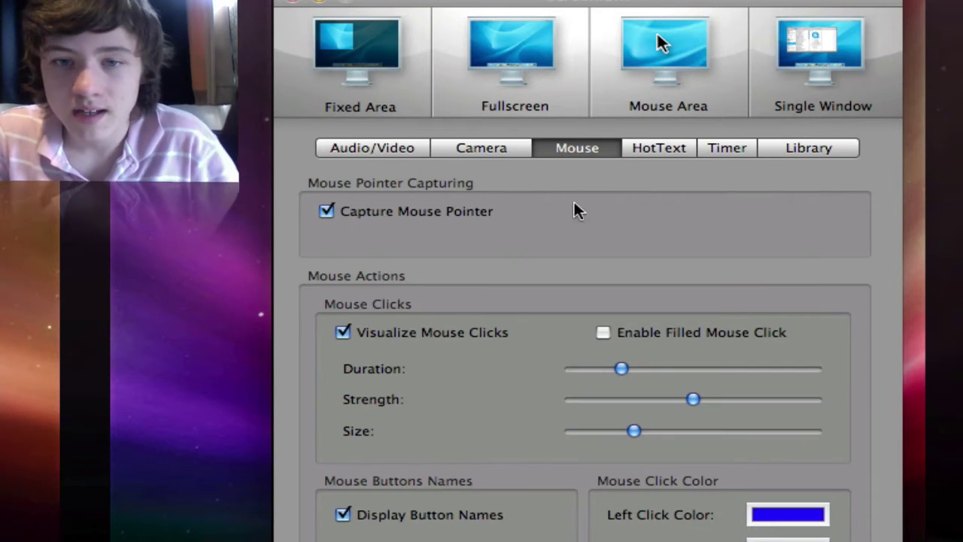
{"action": "left_click", "coordinate": [650, 155]}
{"action": "left_click", "coordinate": [586, 155]}
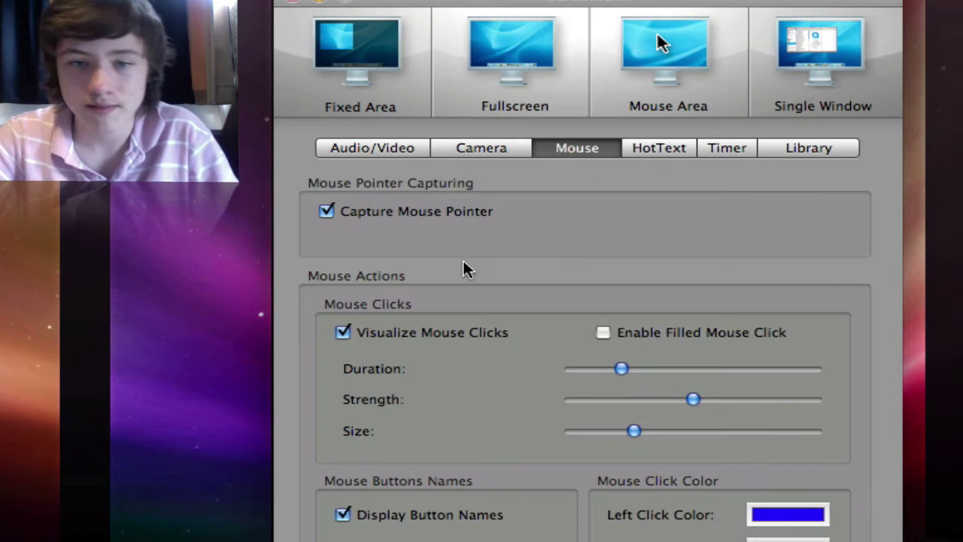
{"action": "left_click", "coordinate": [727, 155]}
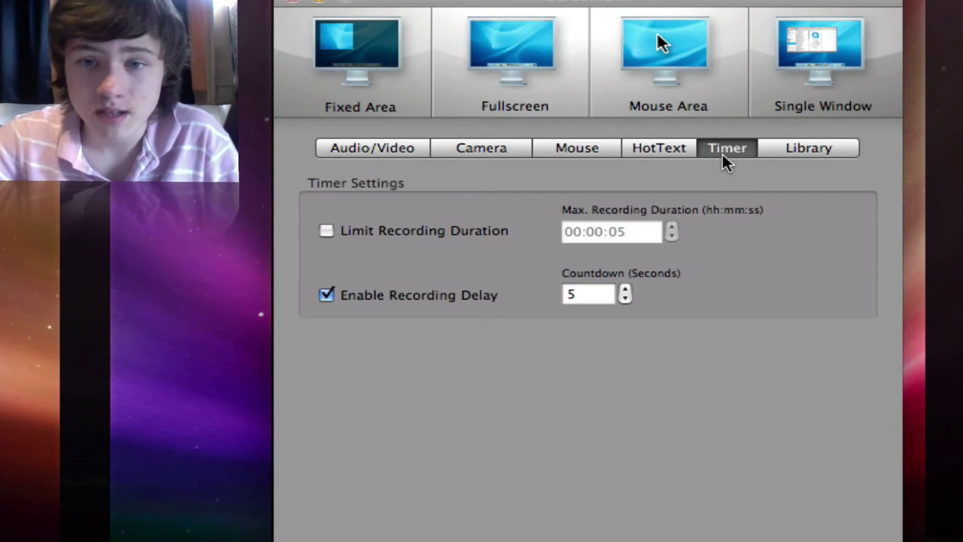
{"action": "left_click", "coordinate": [795, 150]}
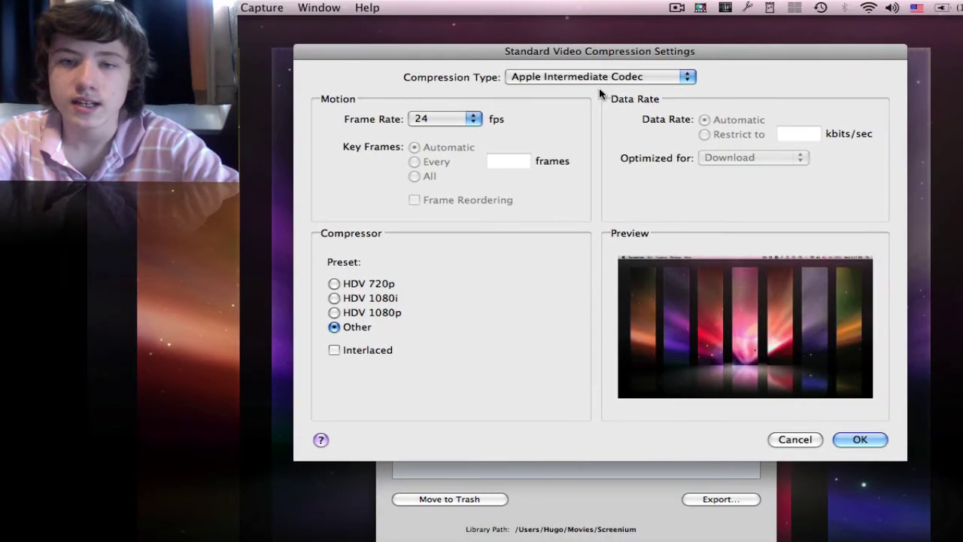
Set Screenium's export compression to H.264 at Best quality
{"action": "left_click", "coordinate": [599, 80]}
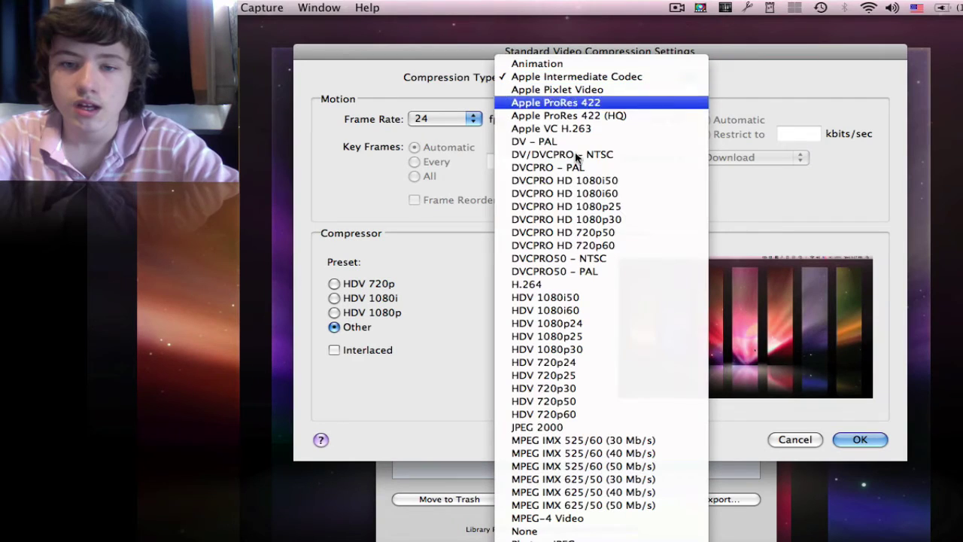
{"action": "left_click", "coordinate": [498, 285]}
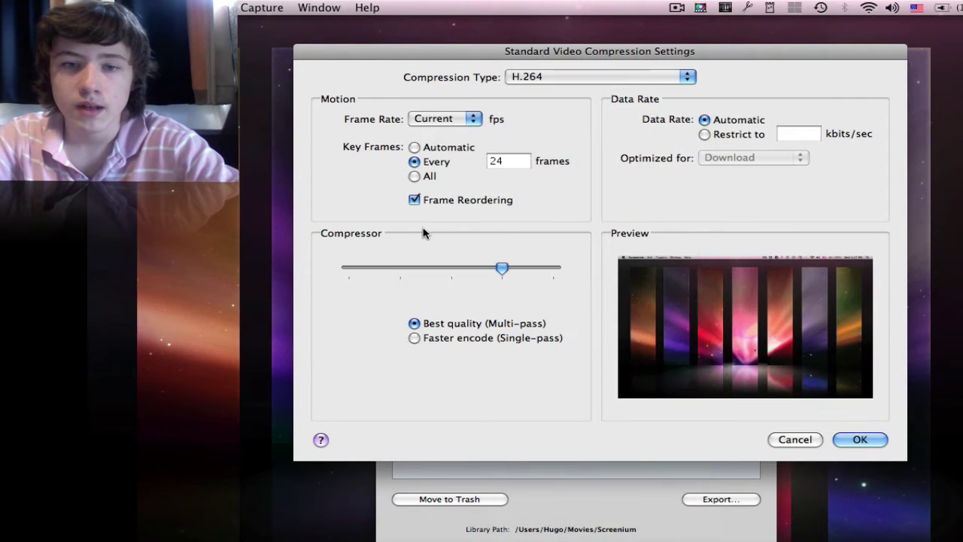
{"action": "left_click", "coordinate": [555, 268]}
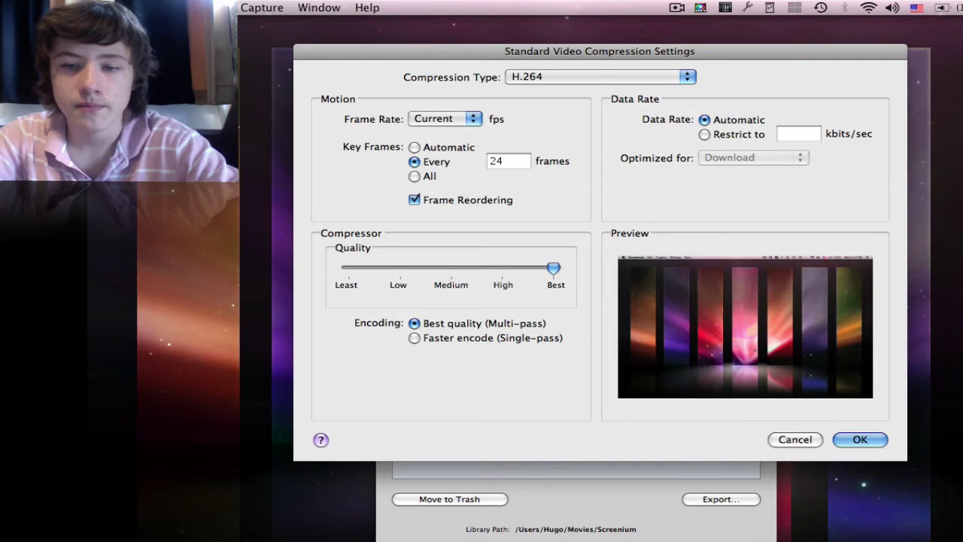
{"action": "left_click", "coordinate": [860, 440]}
Choose 1280 x 720 HD export dimensions, then dismiss the movie export settings
{"action": "left_click", "coordinate": [517, 151]}
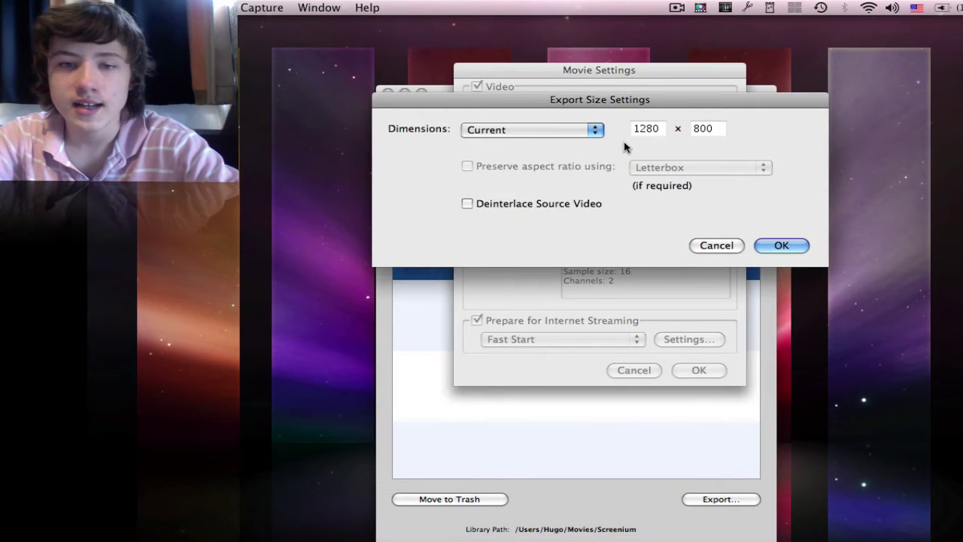
{"action": "left_click", "coordinate": [586, 133]}
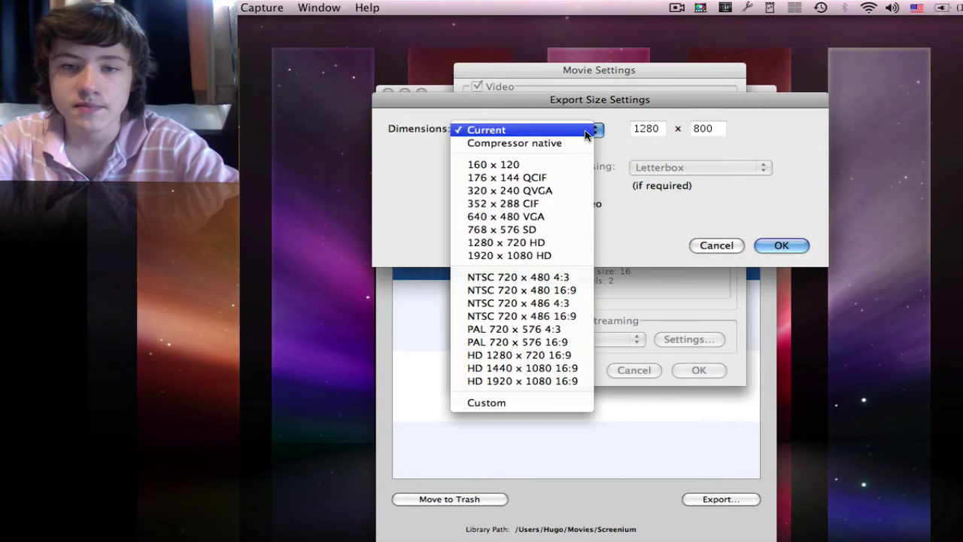
{"action": "left_click", "coordinate": [539, 249]}
{"action": "left_click", "coordinate": [718, 250]}
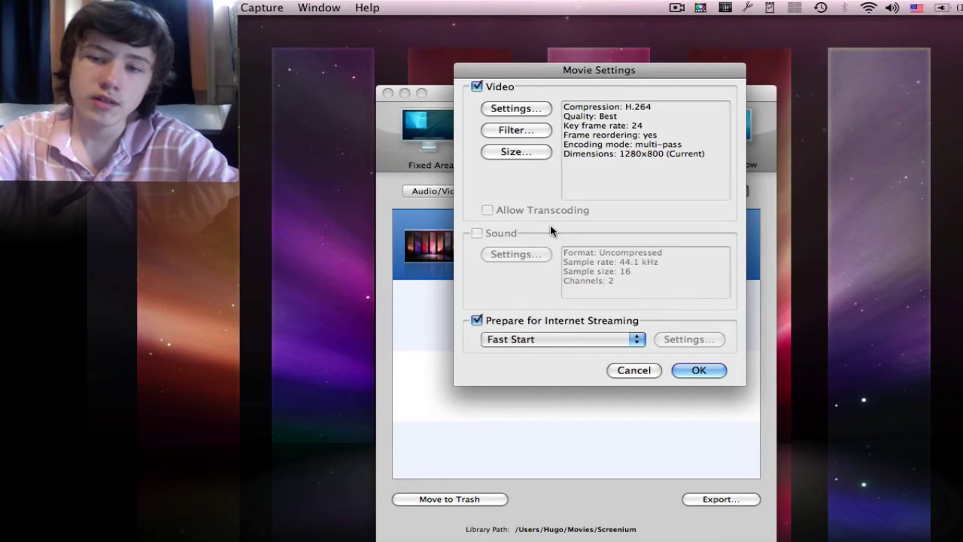
{"action": "left_click", "coordinate": [645, 371]}
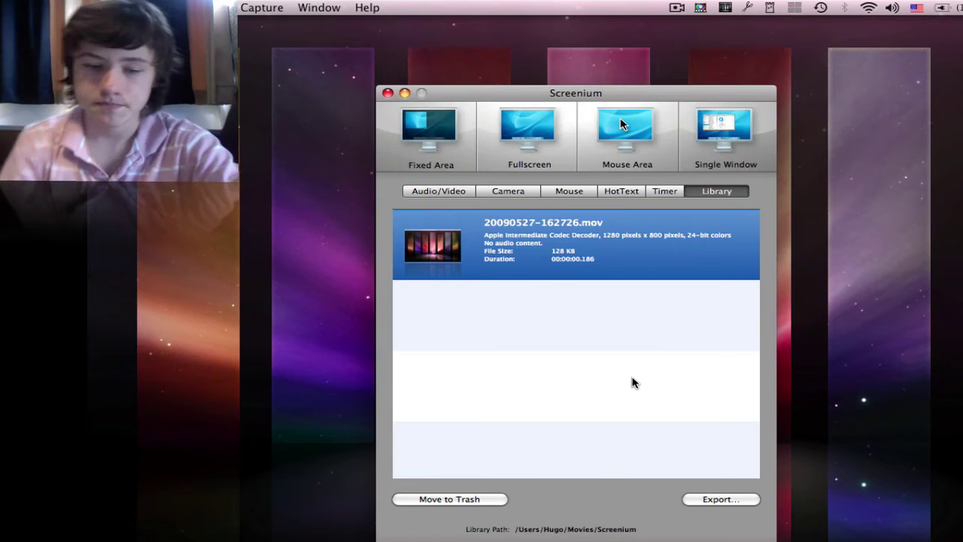
Hide Screenium and quit QuickTime from its Dock menu
{"action": "key", "text": "super+q"}
{"action": "mouse_move", "coordinate": [646, 536]}
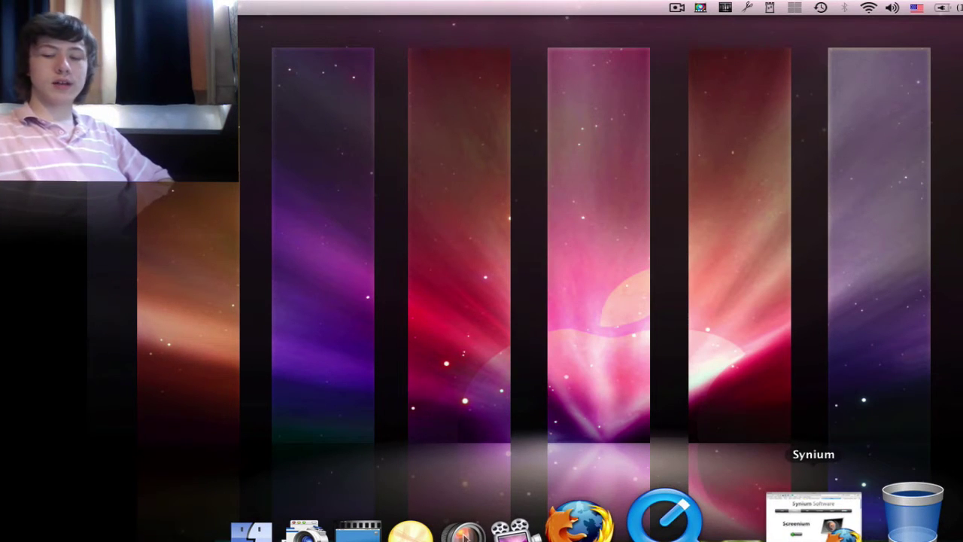
{"action": "right_click", "coordinate": [726, 514]}
{"action": "left_click", "coordinate": [748, 454]}
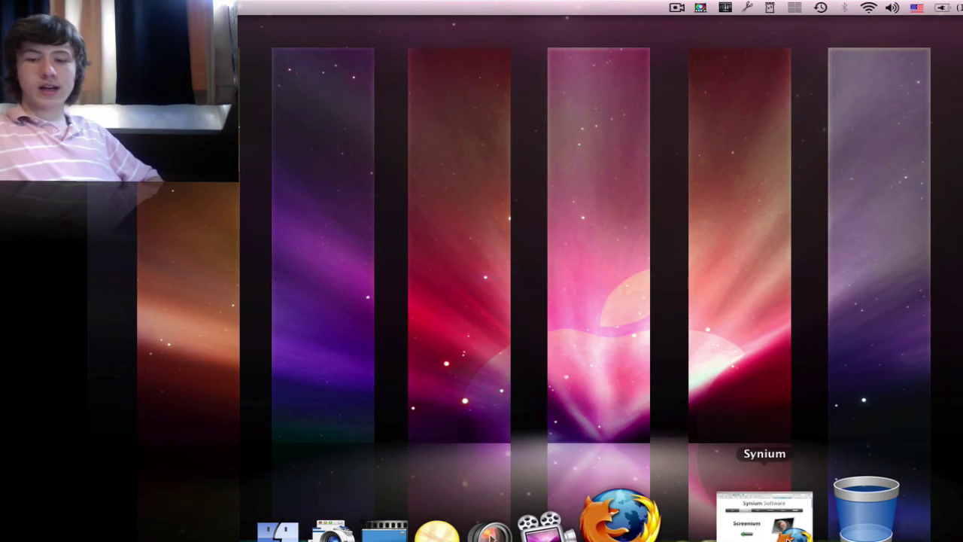
Restore the browser to the Telestream ScreenFlow Overview tab, then bring back the Untitled ScreenFlow project
{"action": "left_click", "coordinate": [765, 519]}
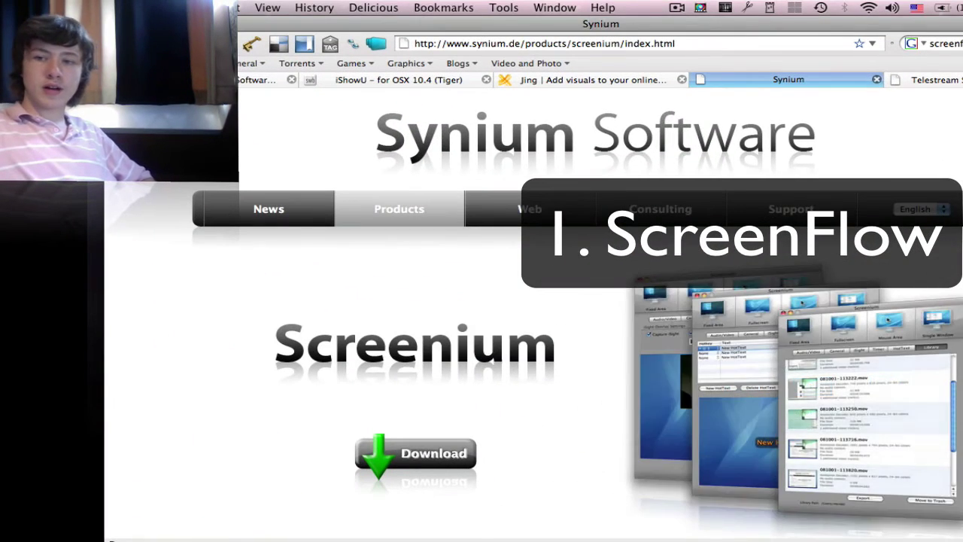
{"action": "key", "text": "ctrl+Tab"}
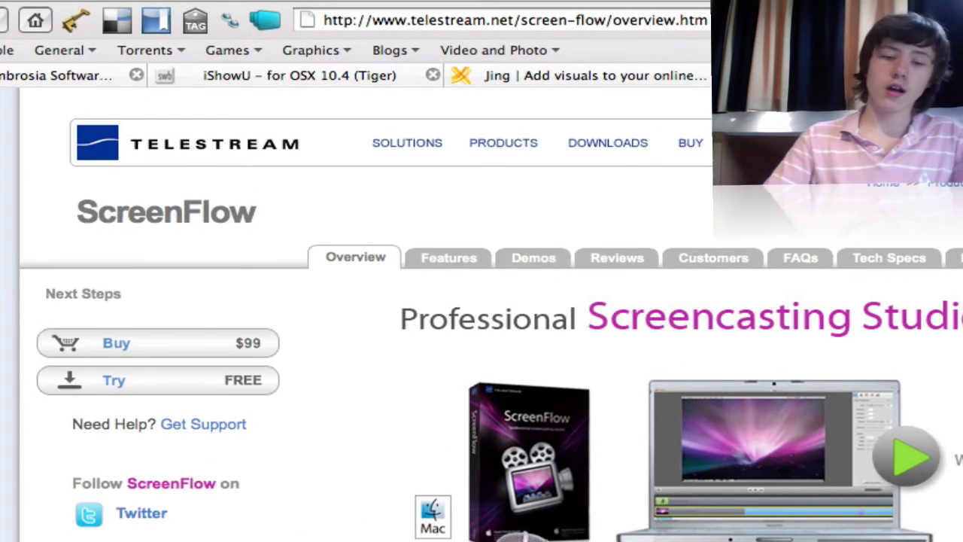
{"action": "scroll", "coordinate": [491, 314], "scroll_direction": "down", "scroll_amount": 5}
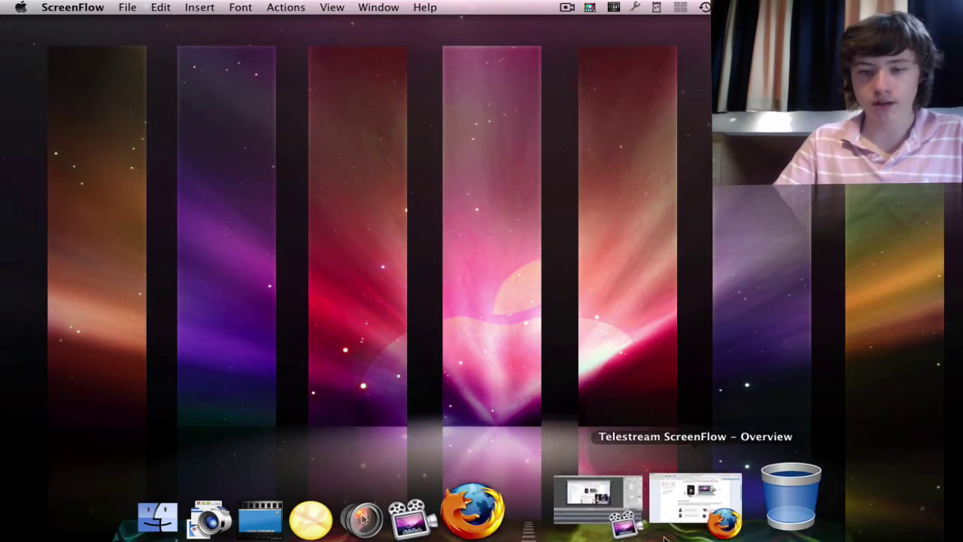
{"action": "left_click", "coordinate": [641, 494]}
Scroll the timeline fully left to reveal the Built-in iSight and Screen Recording 5/27/09 clips
{"action": "left_click_drag", "start_coordinate": [817, 532], "coordinate": [7, 533]}
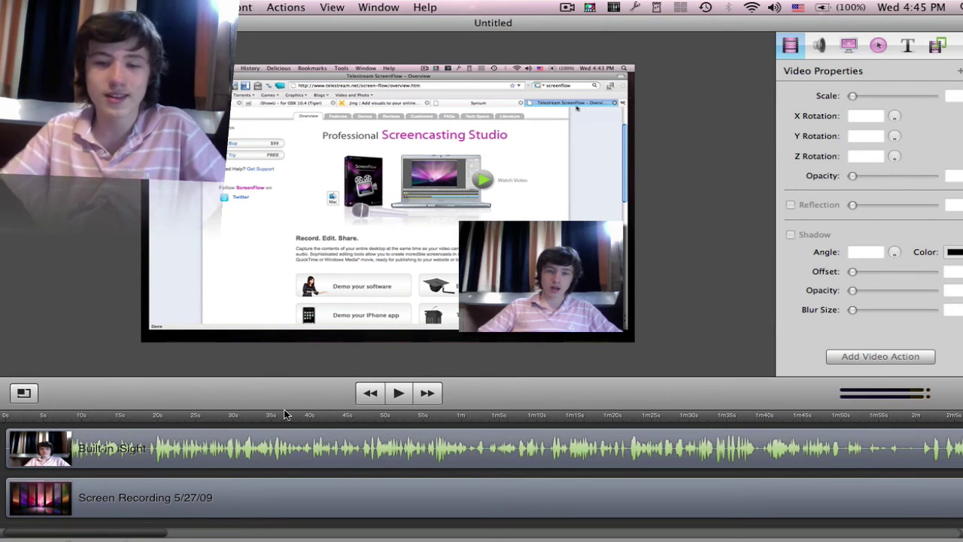
Select the Built-in iSight overlay and give it a drop shadow and a video action
{"action": "left_click", "coordinate": [265, 456]}
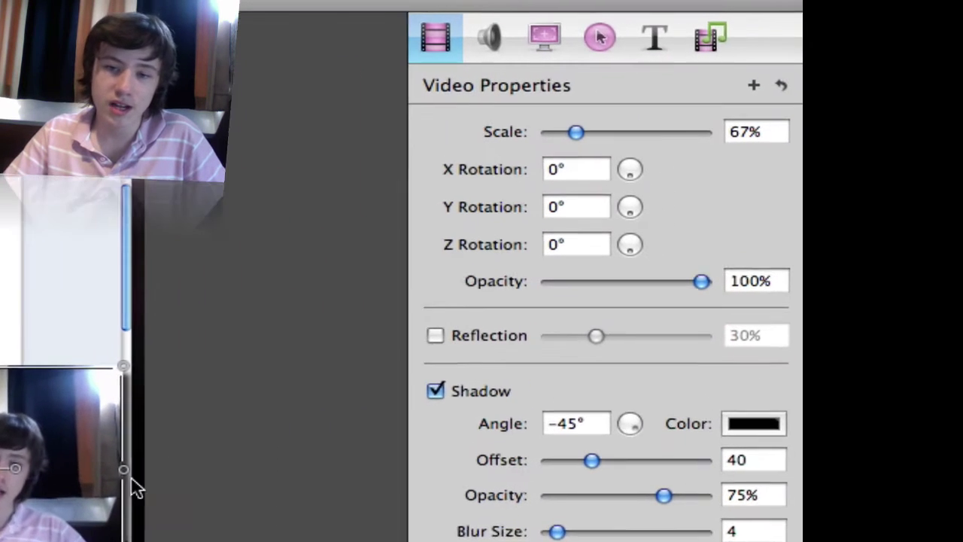
{"action": "left_click", "coordinate": [630, 281]}
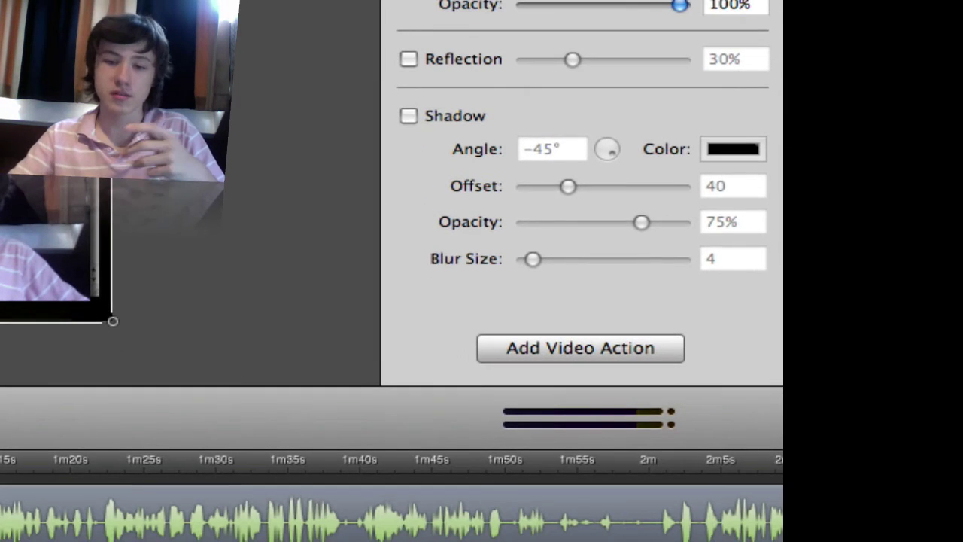
{"action": "left_click", "coordinate": [420, 397]}
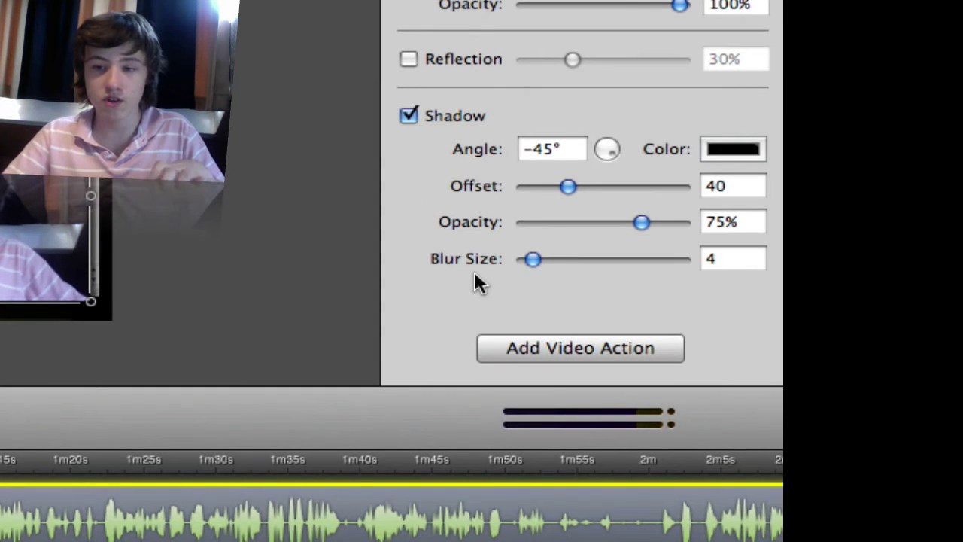
{"action": "left_click", "coordinate": [565, 348]}
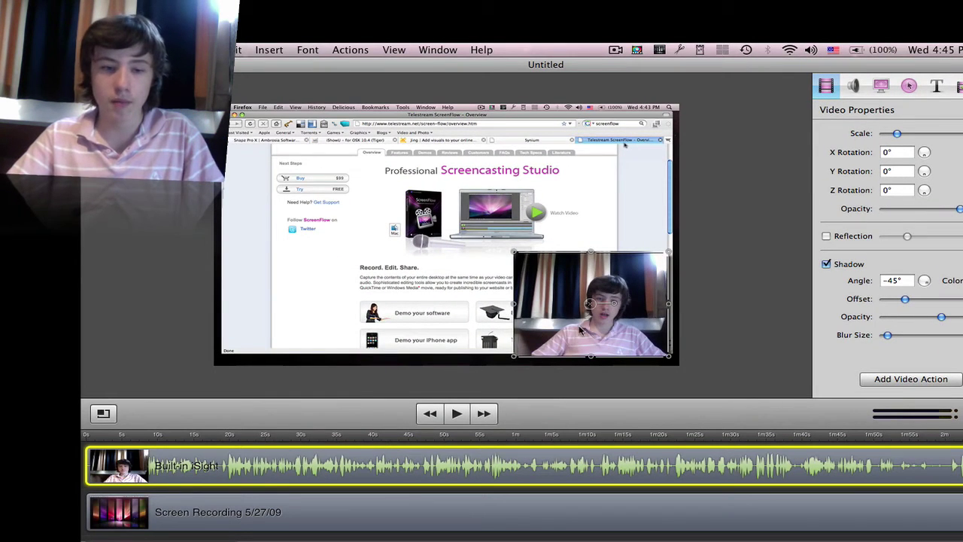
Move the webcam overlay toward the frame's top-left and preview the playback
{"action": "left_click_drag", "start_coordinate": [604, 320], "coordinate": [340, 201]}
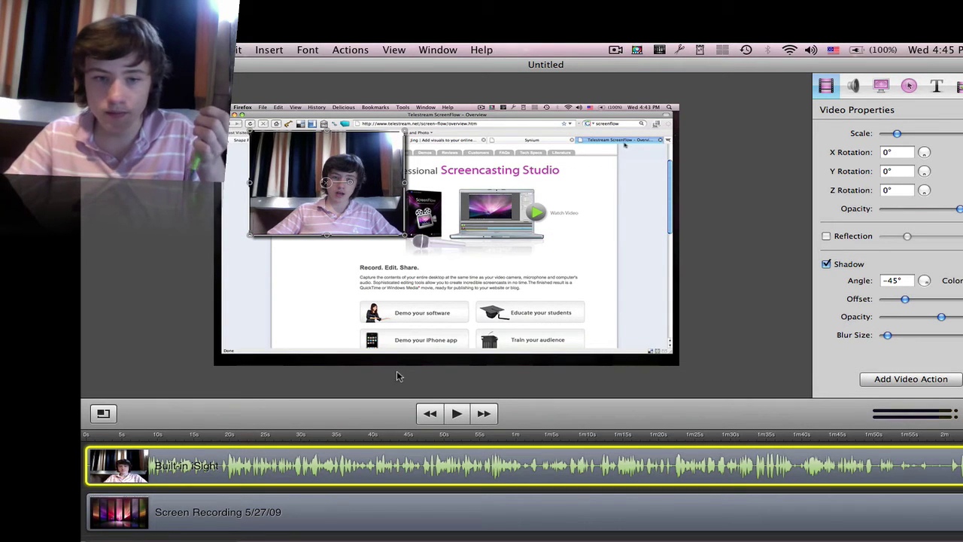
{"action": "left_click", "coordinate": [457, 413]}
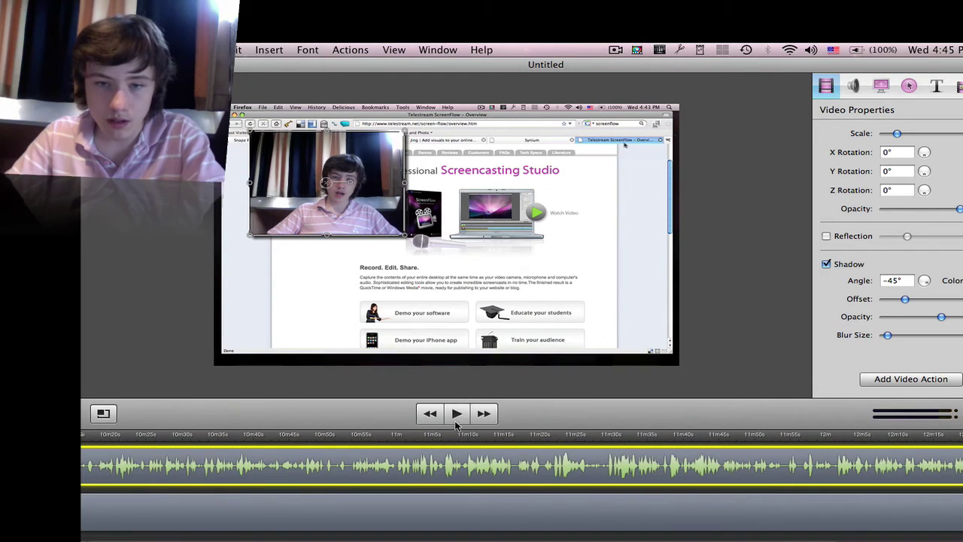
{"action": "left_click", "coordinate": [457, 413]}
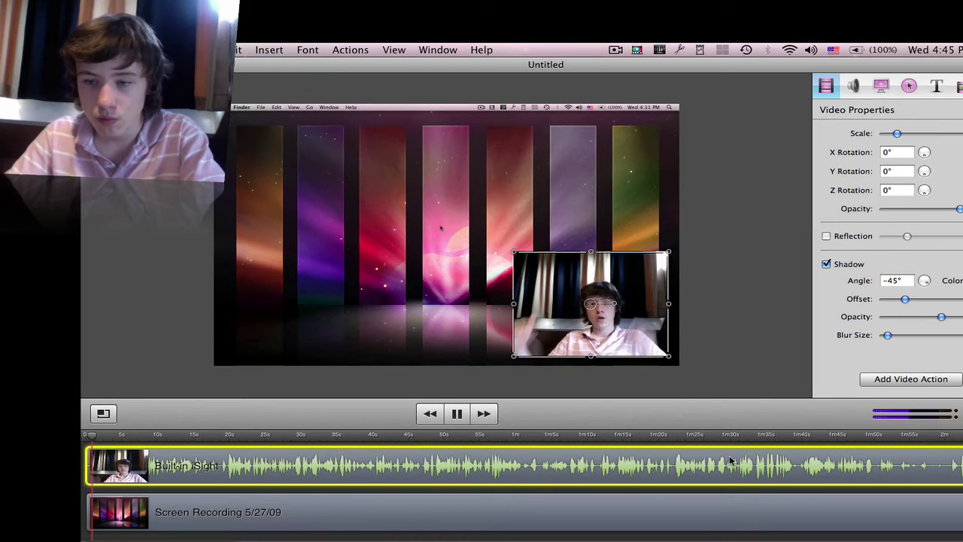
{"action": "key", "text": "space"}
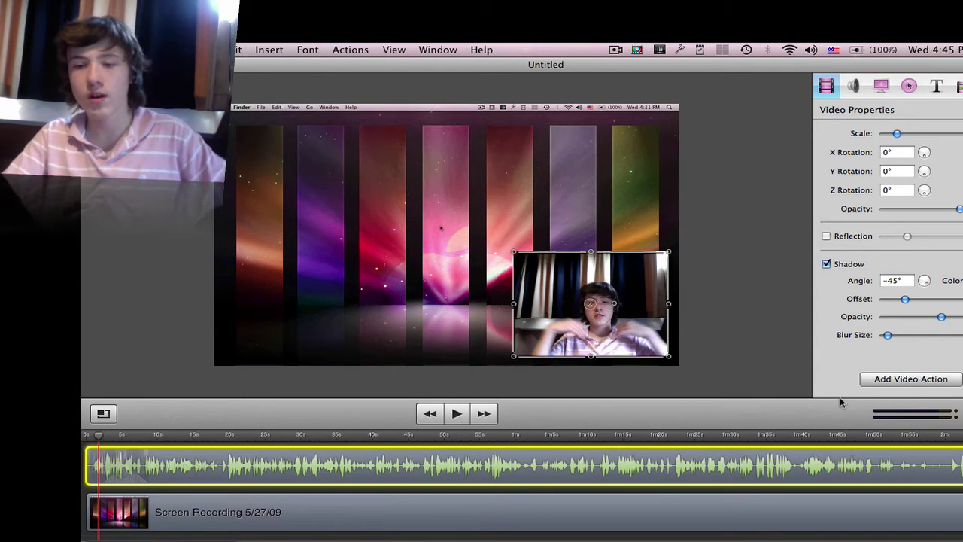
Snap the webcam overlay into the top-left corner and preview the new layout
{"action": "left_click_drag", "start_coordinate": [620, 321], "coordinate": [325, 191]}
{"action": "left_click", "coordinate": [700, 351]}
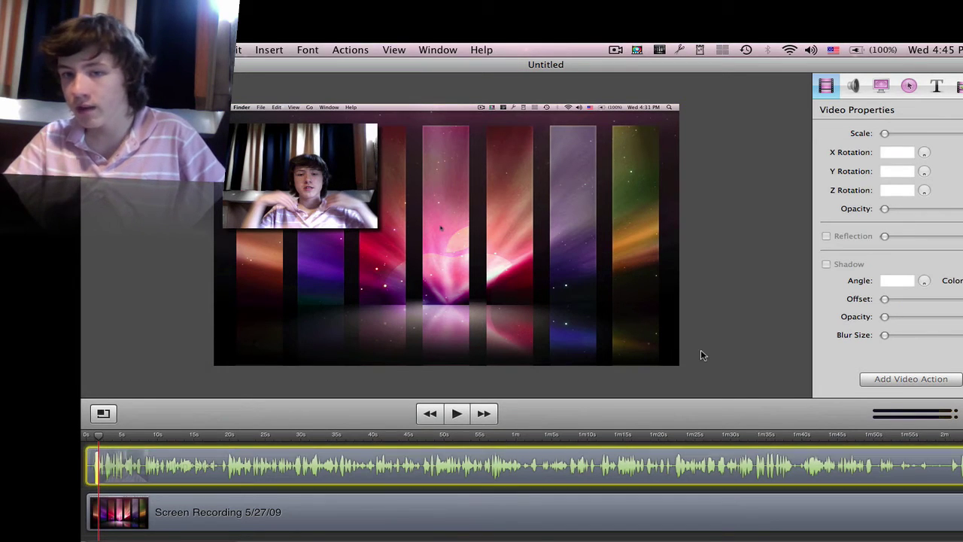
{"action": "left_click", "coordinate": [456, 413]}
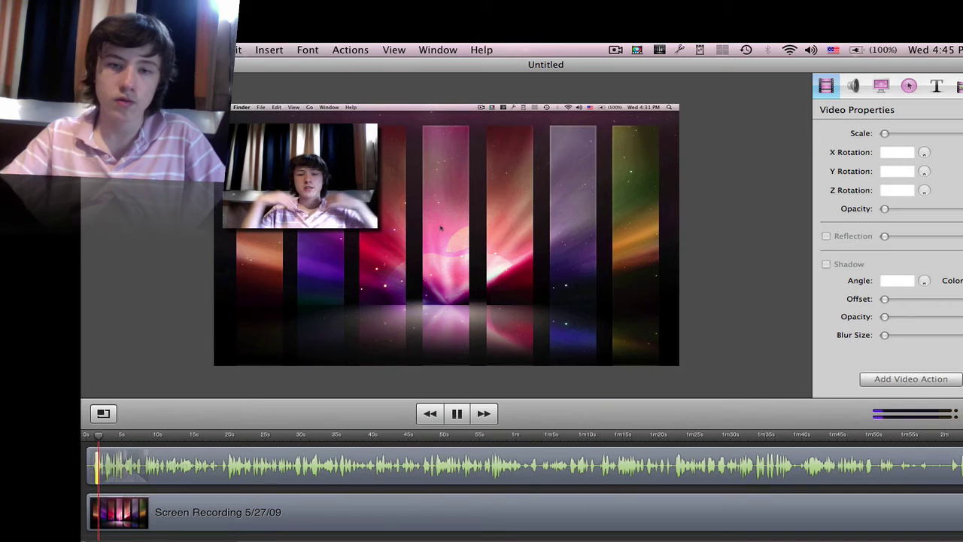
{"action": "left_click", "coordinate": [457, 413]}
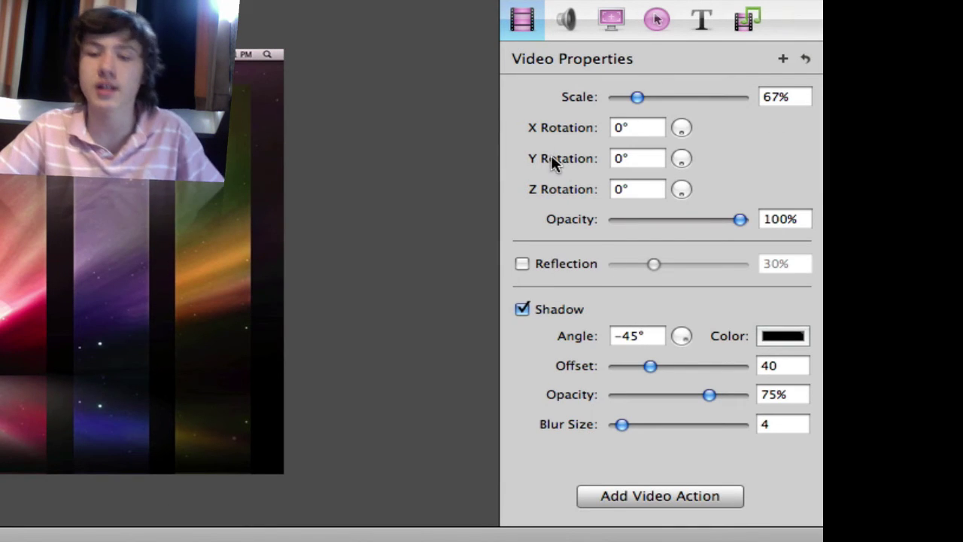
Add a 30% reflection under the webcam clip, keeping its shadow on
{"action": "left_click", "coordinate": [544, 267]}
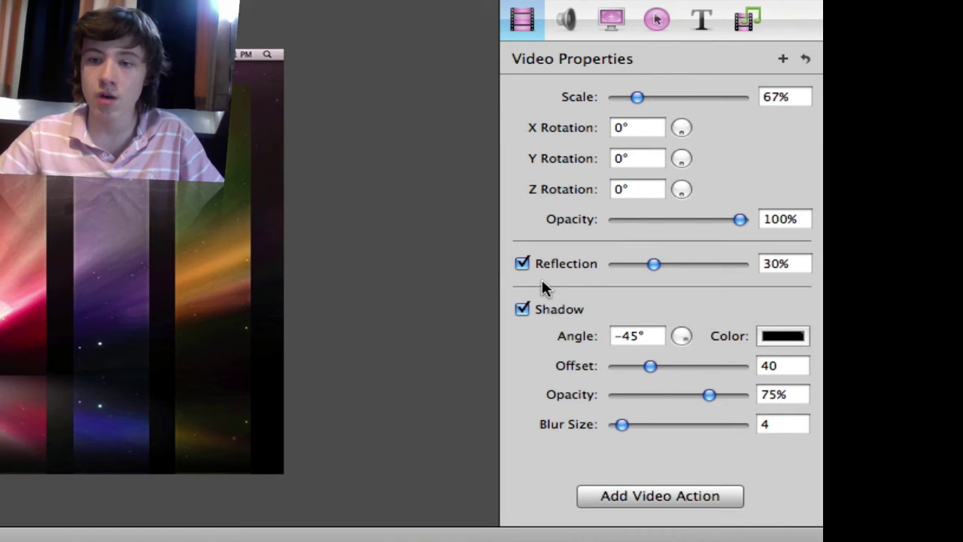
{"action": "left_click", "coordinate": [523, 311]}
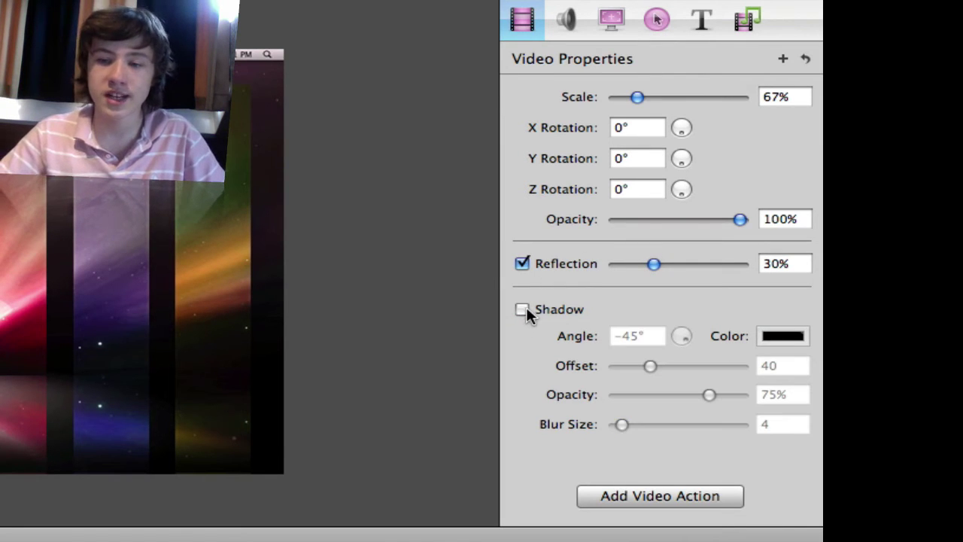
{"action": "left_click", "coordinate": [523, 311]}
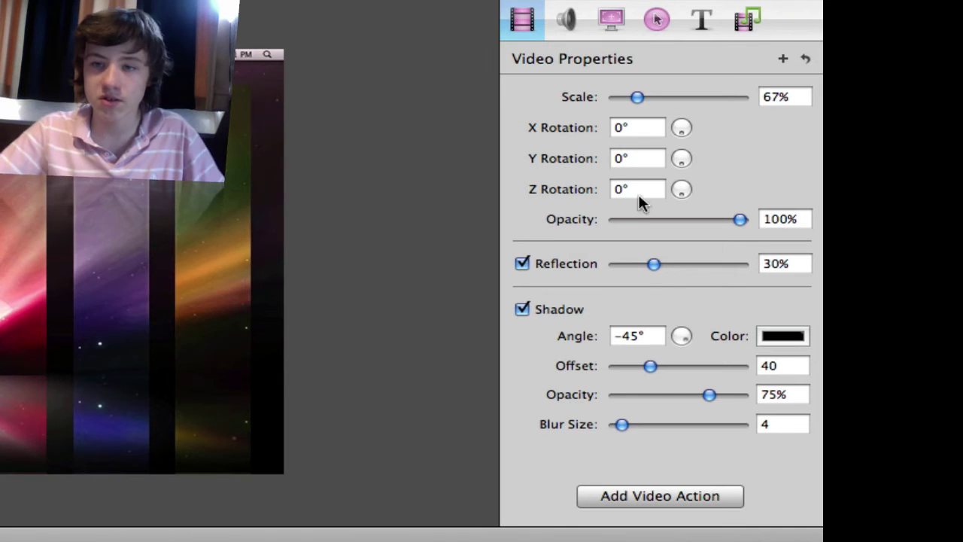
Try the Presence audio effect on the clip, then turn it back off
{"action": "left_click", "coordinate": [566, 19]}
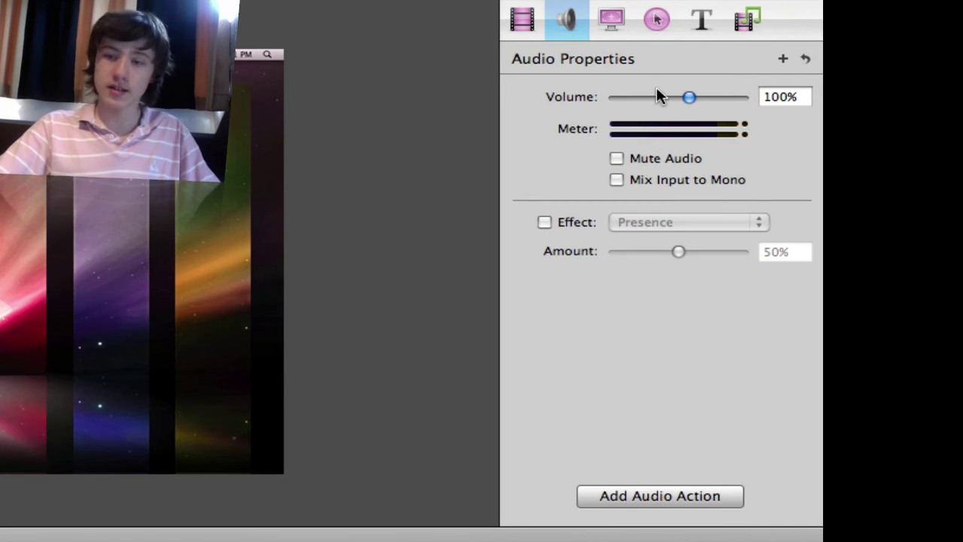
{"action": "left_click", "coordinate": [569, 226]}
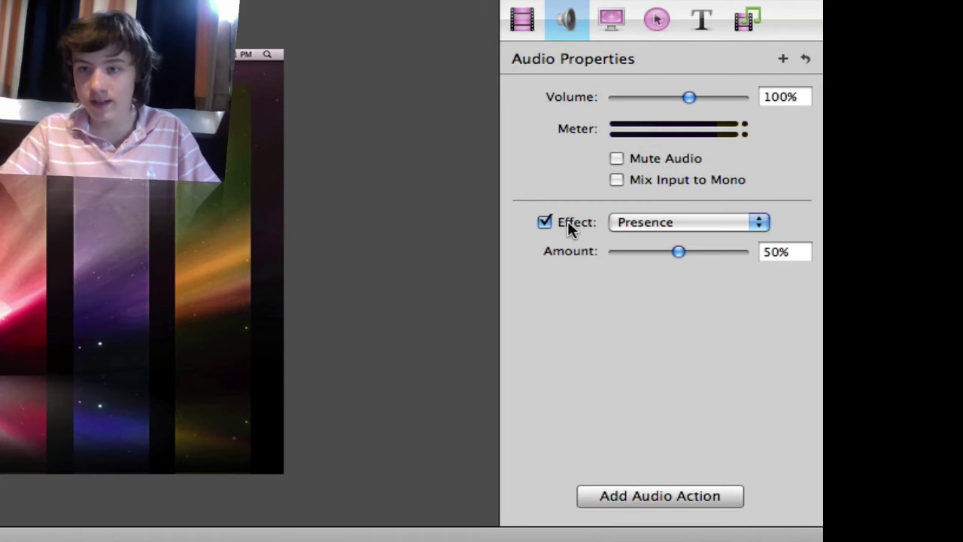
{"action": "left_click", "coordinate": [644, 222]}
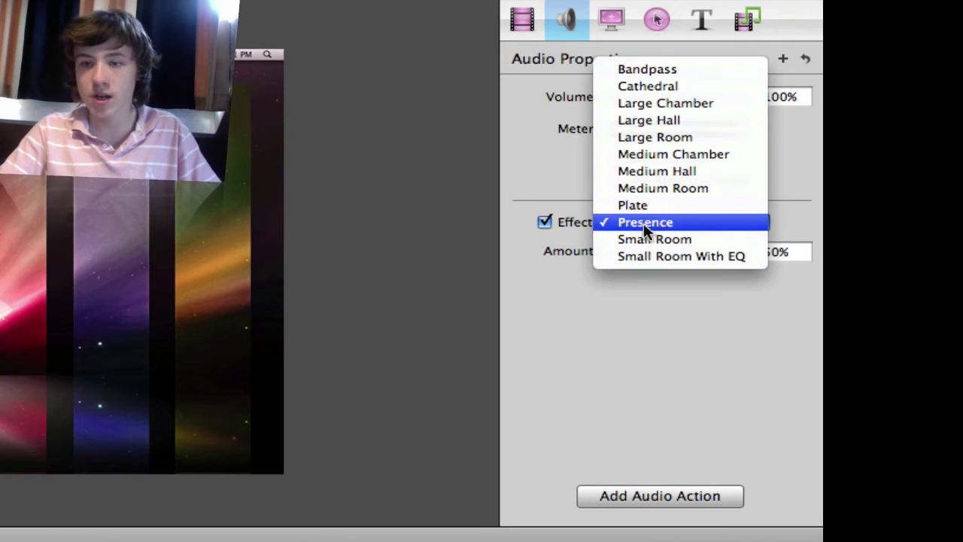
{"action": "left_click", "coordinate": [644, 223]}
{"action": "left_click", "coordinate": [545, 222]}
{"action": "left_click", "coordinate": [623, 27]}
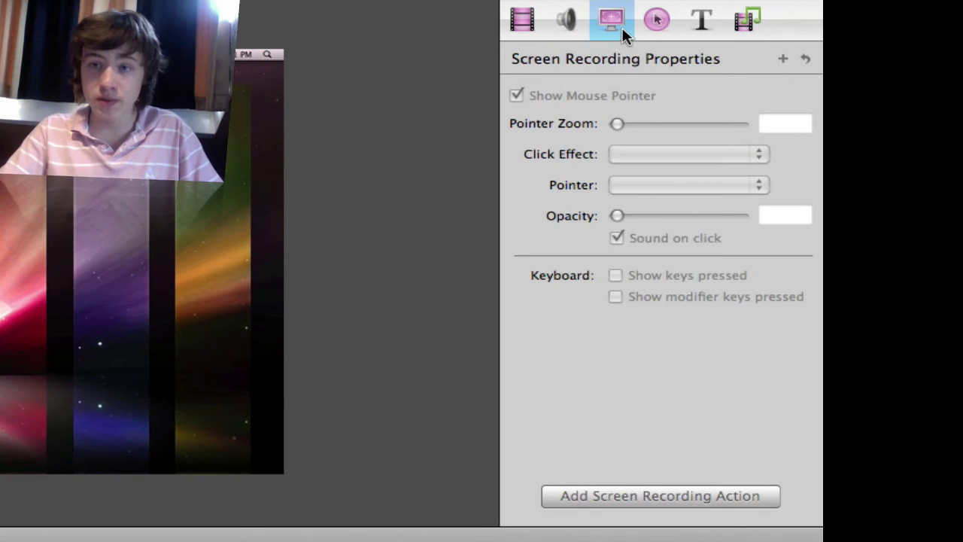
Set the screen recording's pointer zoom to 500%
{"action": "left_click", "coordinate": [101, 254]}
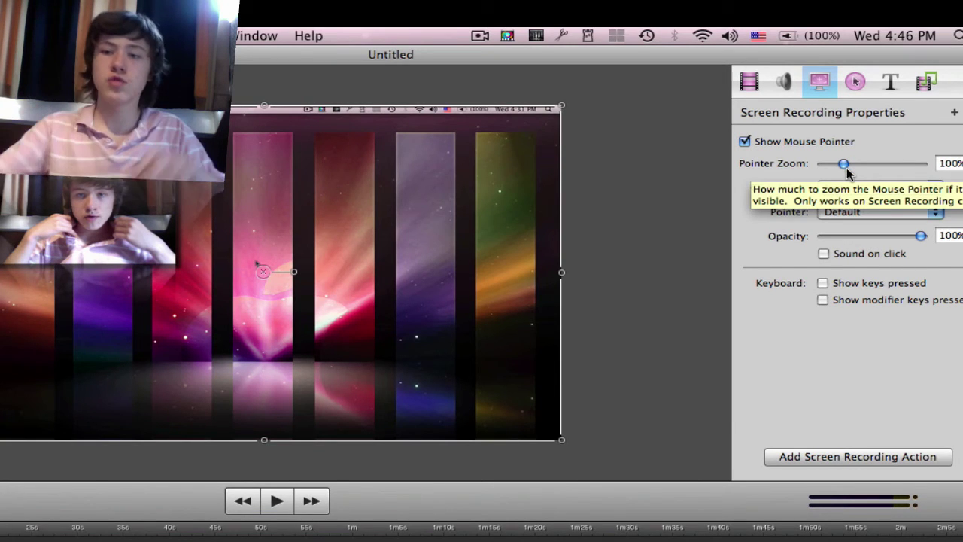
{"action": "left_click_drag", "start_coordinate": [845, 166], "coordinate": [917, 164]}
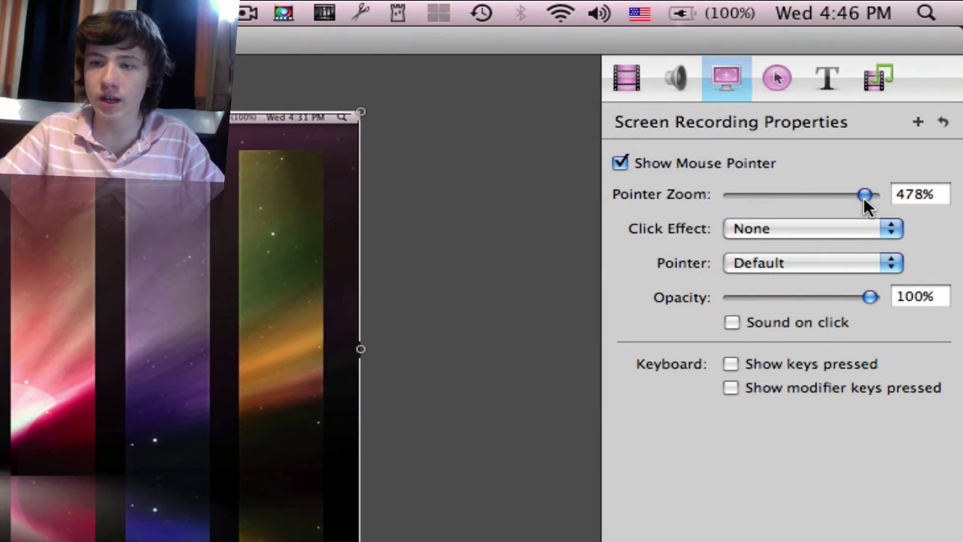
{"action": "left_click_drag", "start_coordinate": [864, 195], "coordinate": [929, 198]}
{"action": "left_click", "coordinate": [920, 194]}
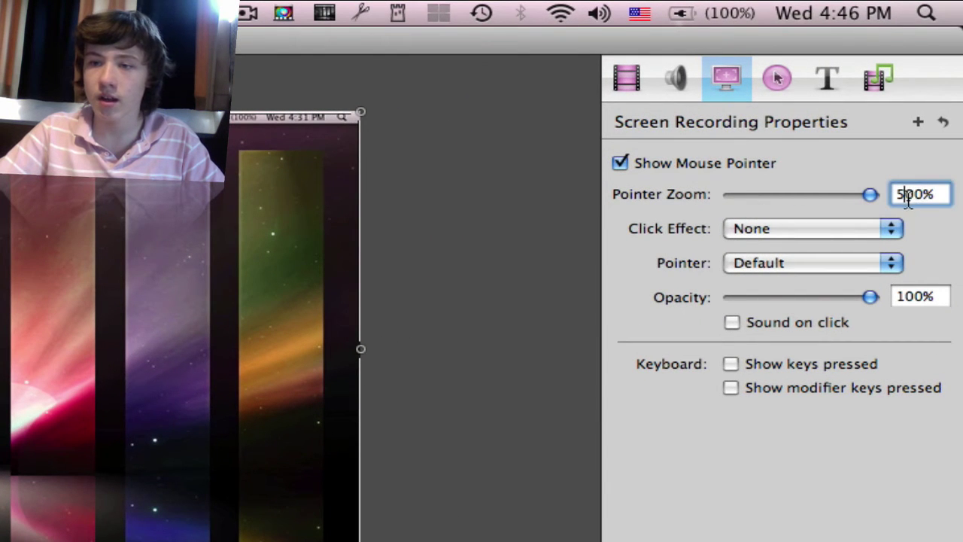
{"action": "type", "text": "1000"}
{"action": "key", "text": "Return"}
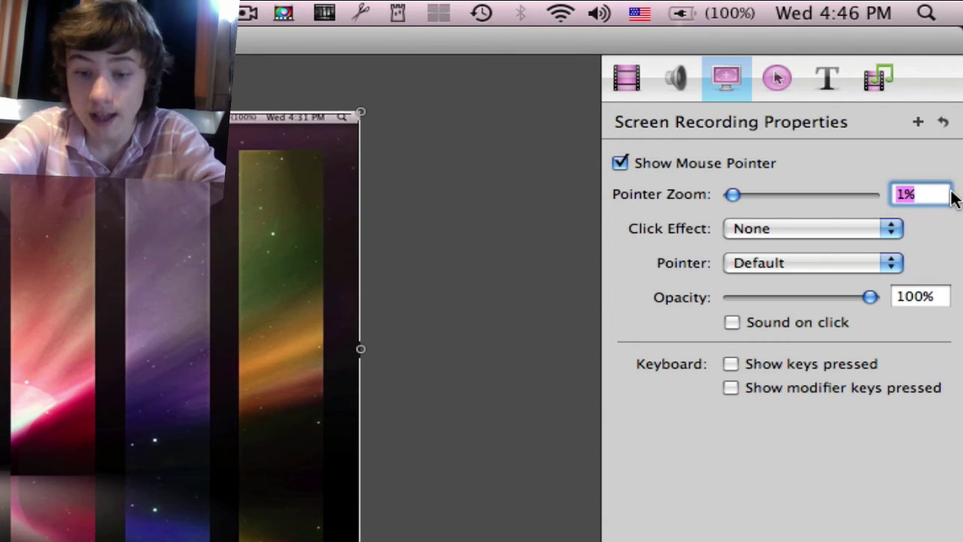
{"action": "type", "text": "500"}
{"action": "key", "text": "Return"}
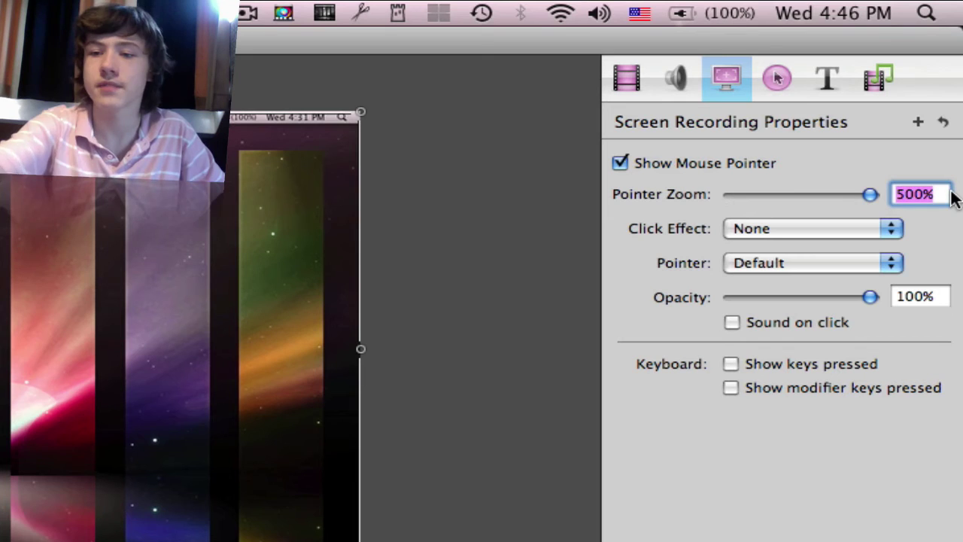
Leave the click effect at None and return the pointer style to the default arrow
{"action": "left_click", "coordinate": [805, 234]}
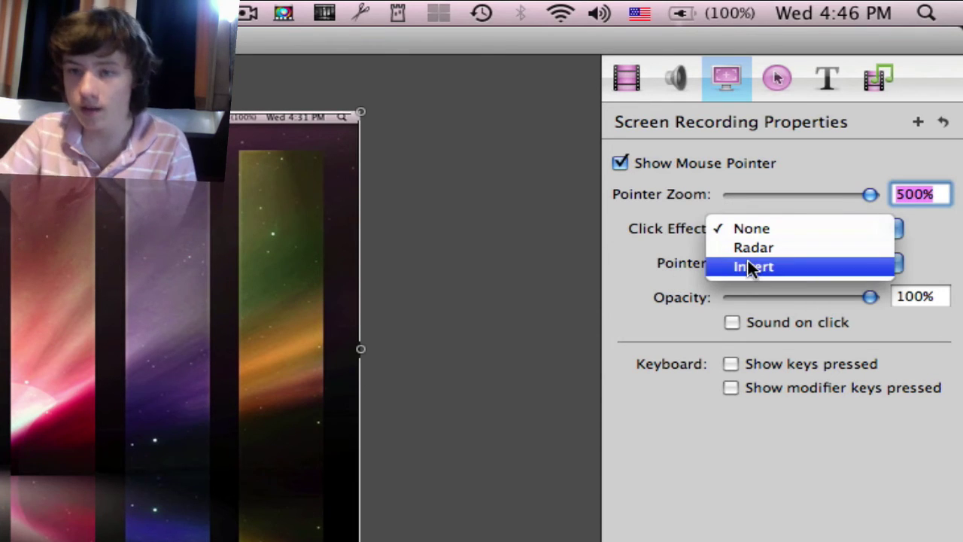
{"action": "left_click", "coordinate": [683, 325]}
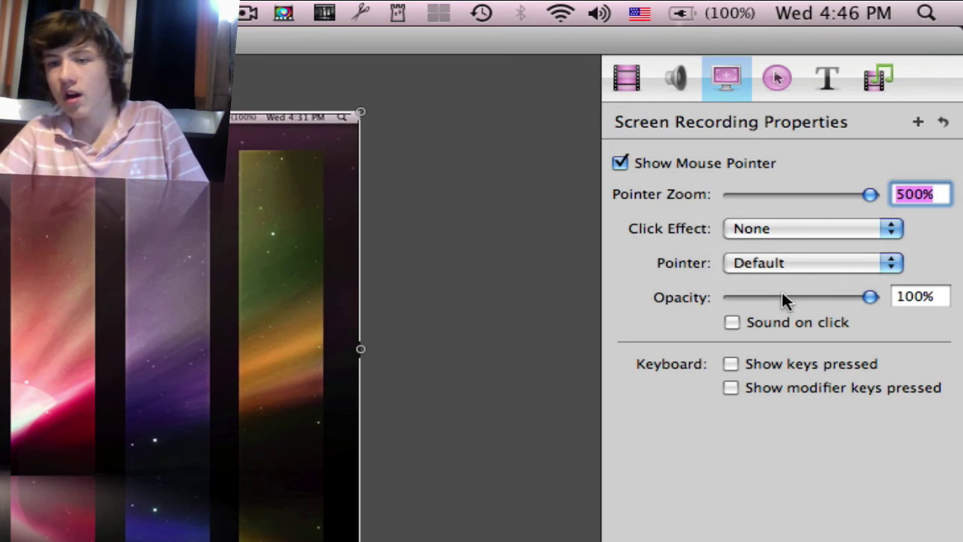
{"action": "left_click", "coordinate": [804, 272]}
{"action": "left_click", "coordinate": [791, 283]}
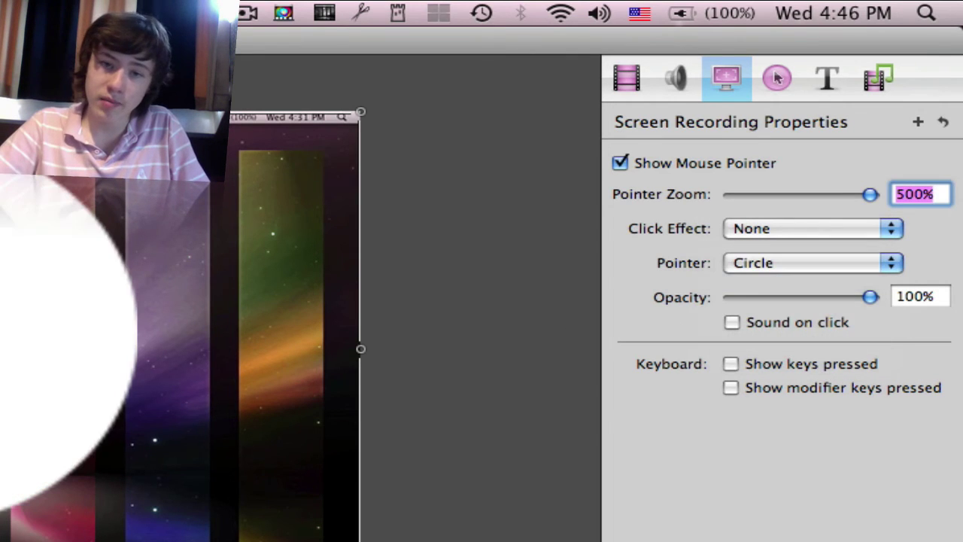
{"action": "left_click", "coordinate": [750, 275]}
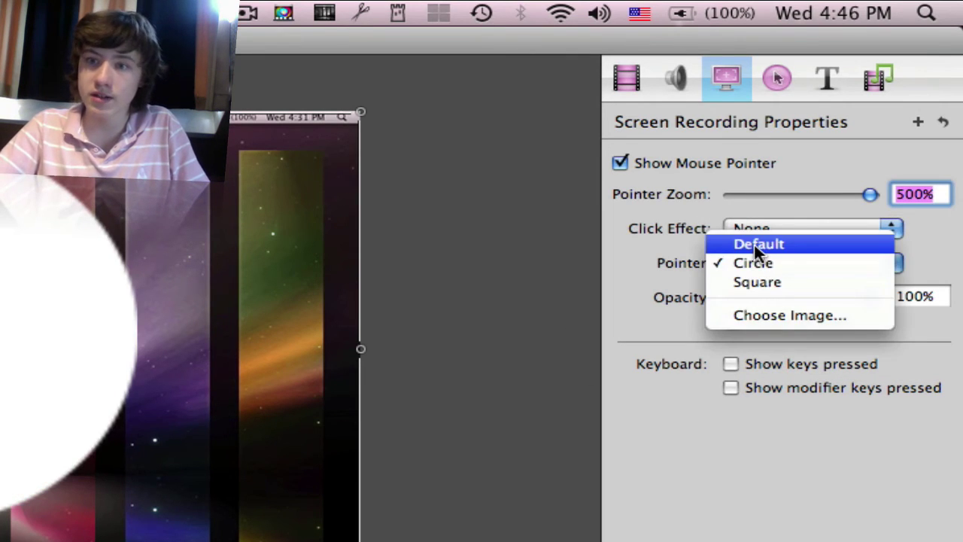
{"action": "left_click", "coordinate": [754, 245]}
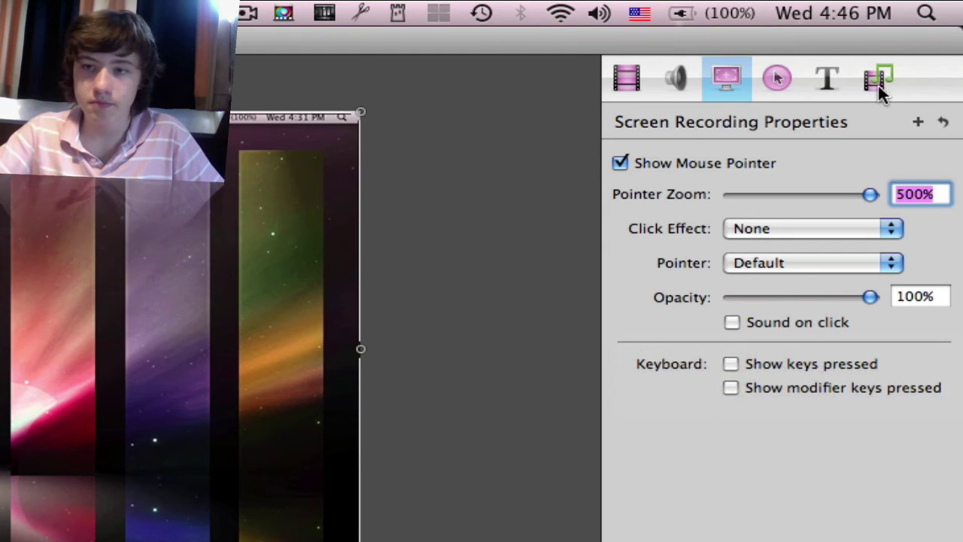
{"action": "left_click", "coordinate": [777, 78]}
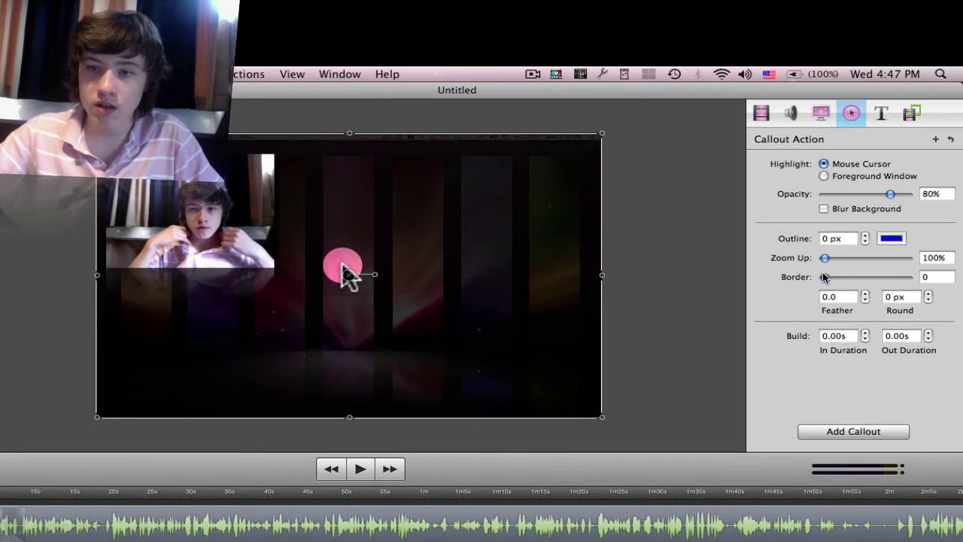
Widen the pointer callout border to 186 and raise its zoom-up to about 187%
{"action": "left_click_drag", "start_coordinate": [790, 305], "coordinate": [857, 305]}
{"action": "mouse_move", "coordinate": [824, 257]}
{"action": "left_mouse_down"}
{"action": "mouse_move", "coordinate": [895, 259]}
{"action": "mouse_move", "coordinate": [833, 261]}
{"action": "left_mouse_up"}
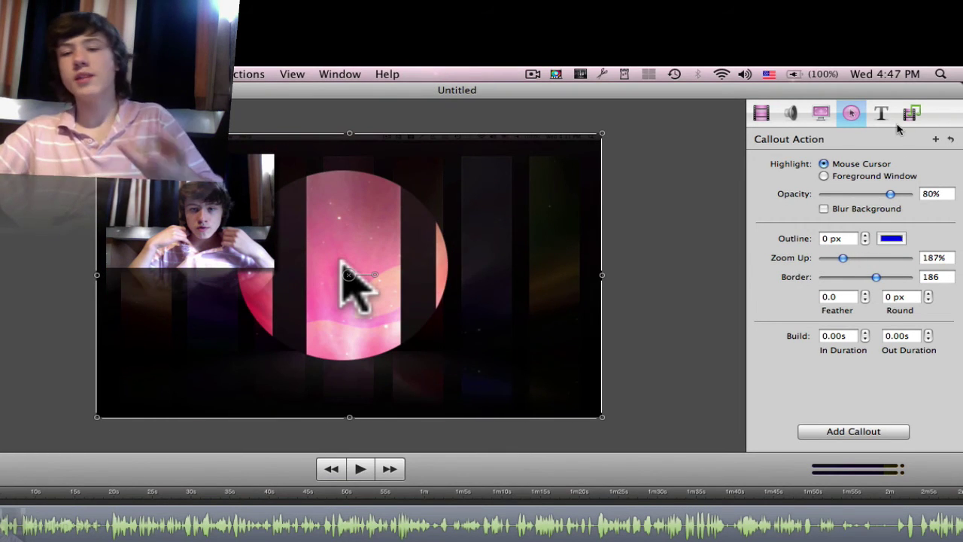
{"action": "left_click", "coordinate": [886, 121]}
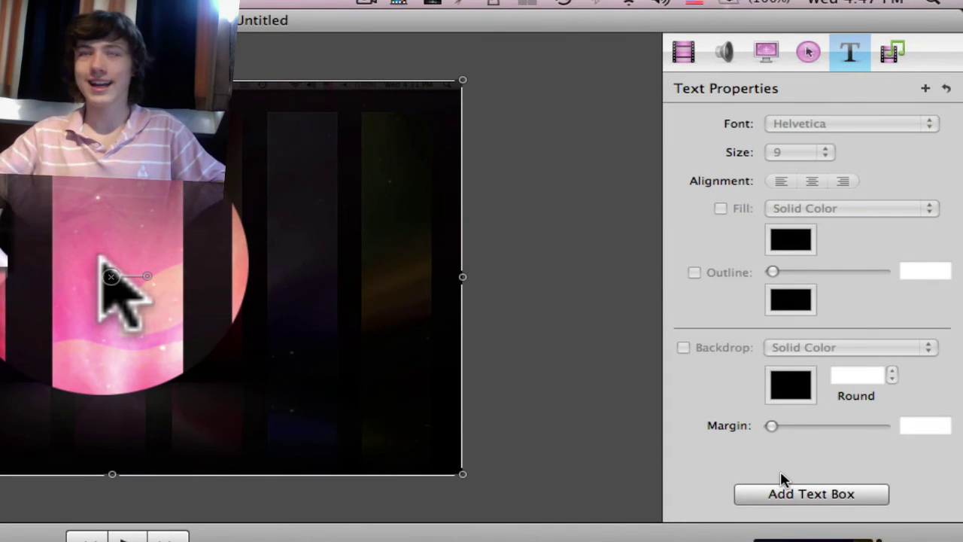
Place a new Text box below the spotlight circle, view the media, and minimize ScreenFlow
{"action": "left_click", "coordinate": [790, 501]}
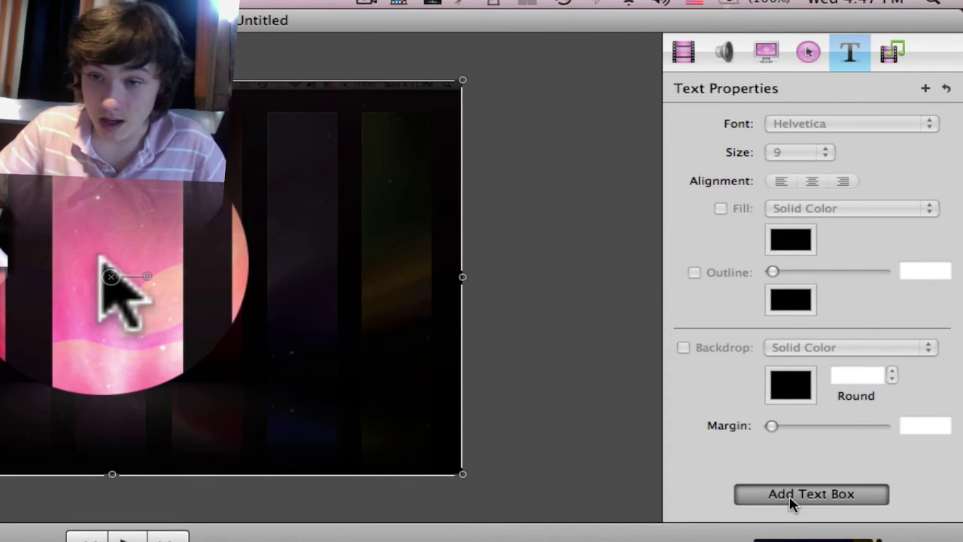
{"action": "left_click_drag", "start_coordinate": [142, 324], "coordinate": [134, 411]}
{"action": "left_click", "coordinate": [264, 404]}
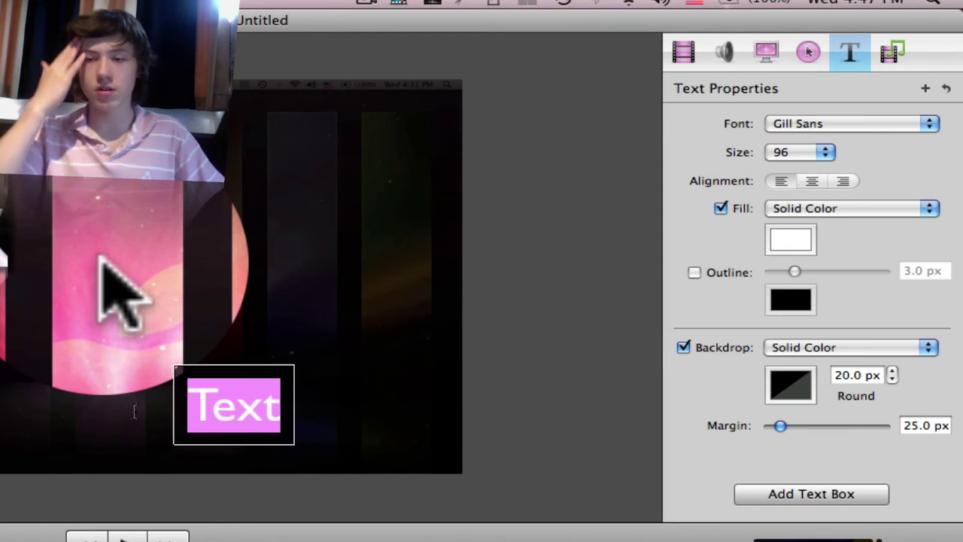
{"action": "left_click", "coordinate": [889, 52]}
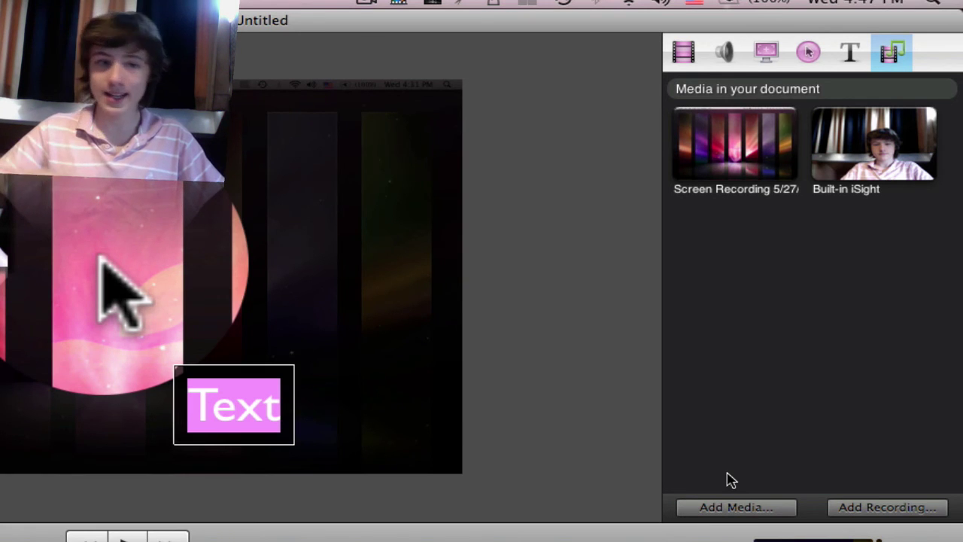
{"action": "key", "text": "super+m"}
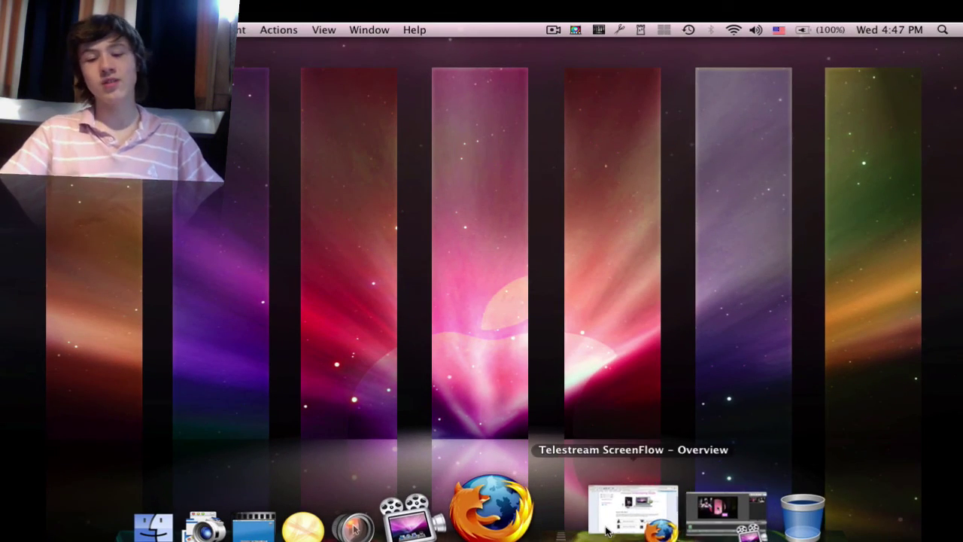
Restore the ScreenFlow overview page in Firefox and scroll through its feature highlights, then back up
{"action": "left_click", "coordinate": [606, 527]}
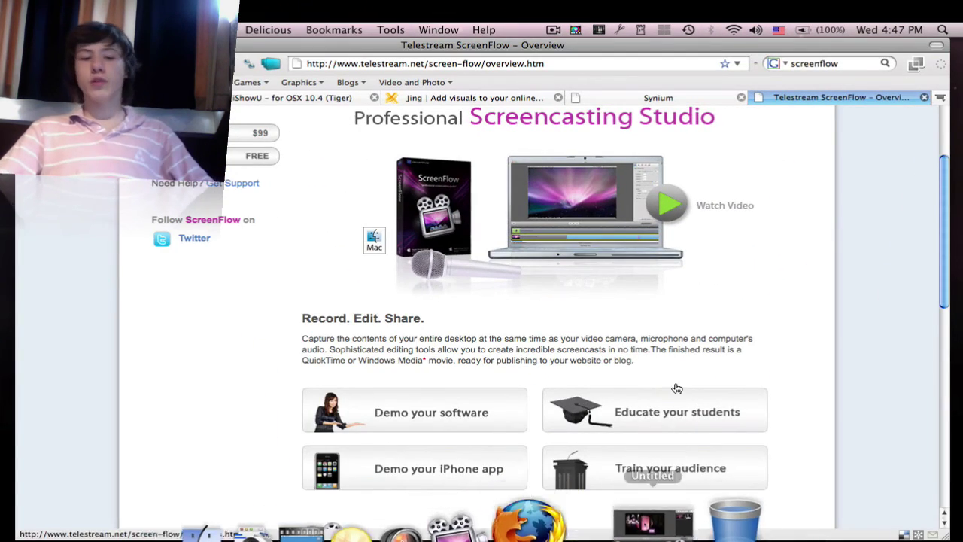
{"action": "scroll", "coordinate": [768, 506], "scroll_direction": "up", "scroll_amount": 2}
{"action": "scroll", "coordinate": [770, 508], "scroll_direction": "up", "scroll_amount": 2}
{"action": "scroll", "coordinate": [796, 471], "scroll_direction": "down", "scroll_amount": 8}
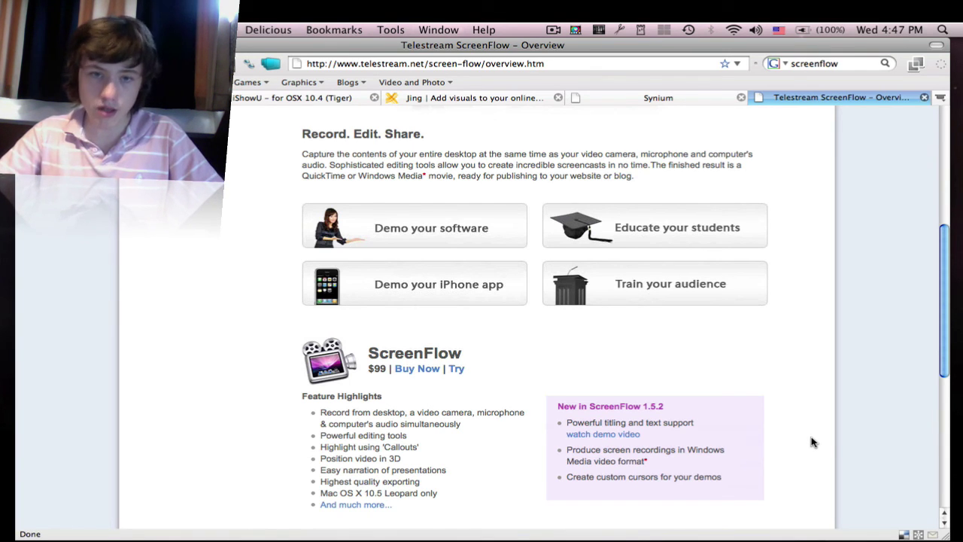
{"action": "scroll", "coordinate": [811, 442], "scroll_direction": "up", "scroll_amount": 5}
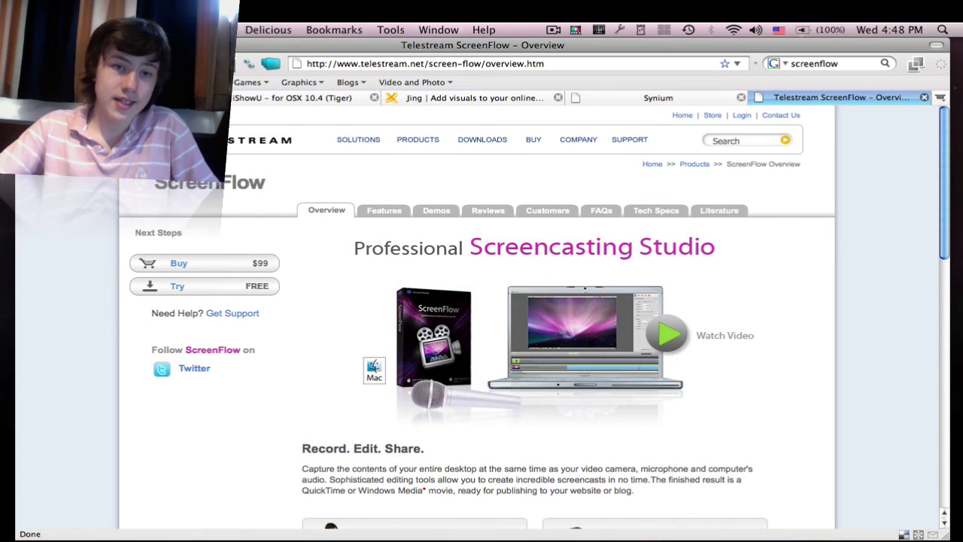